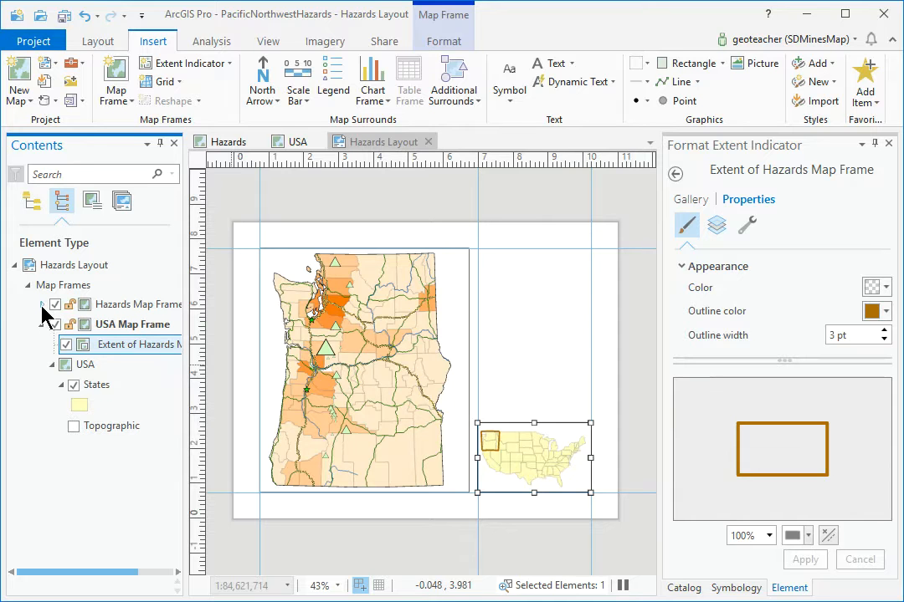
Expand the Hazards Map Frame down to its layers and collapse the symbology of every layer from Volcanoes to States.
left_click(41, 306)
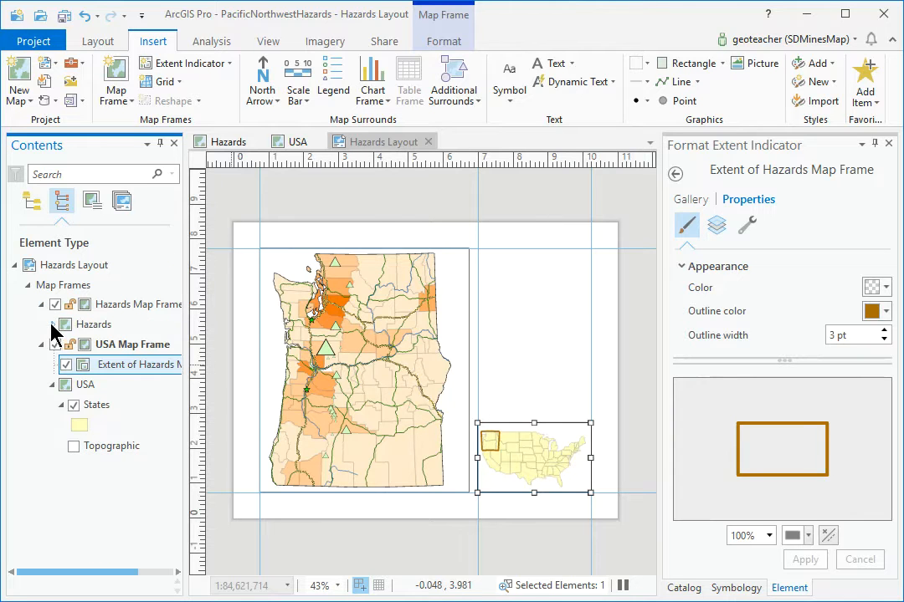
left_click(52, 325)
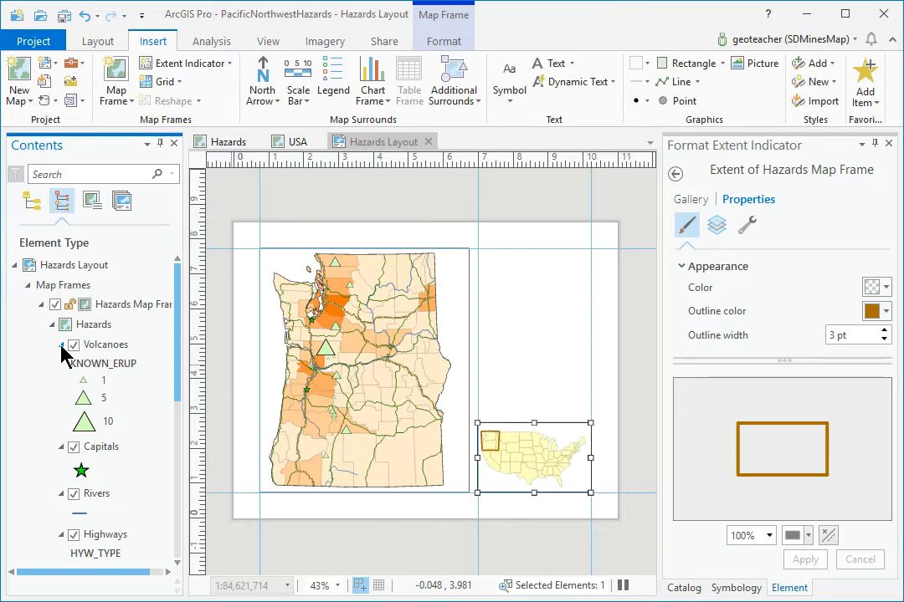
left_click(61, 344)
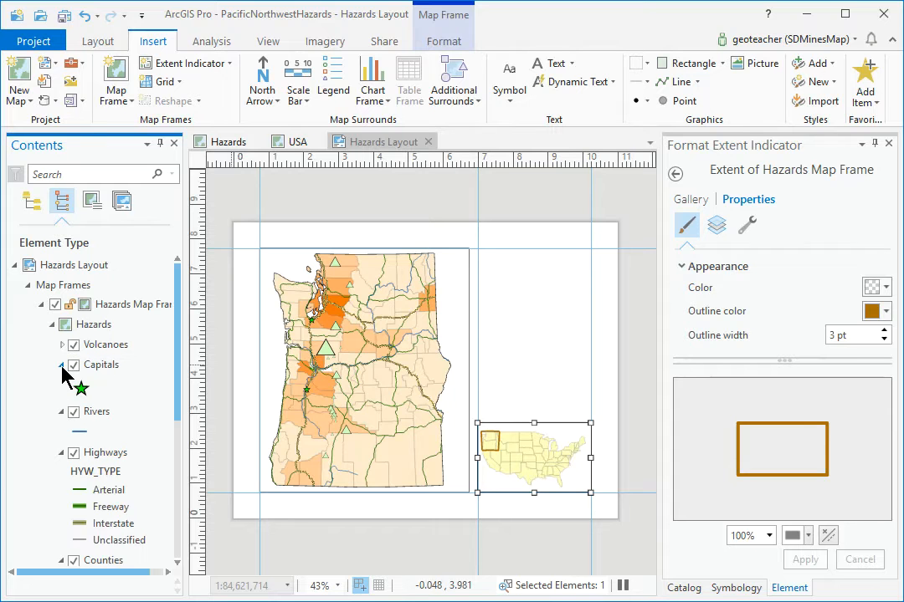
left_click(62, 365)
left_click(60, 385)
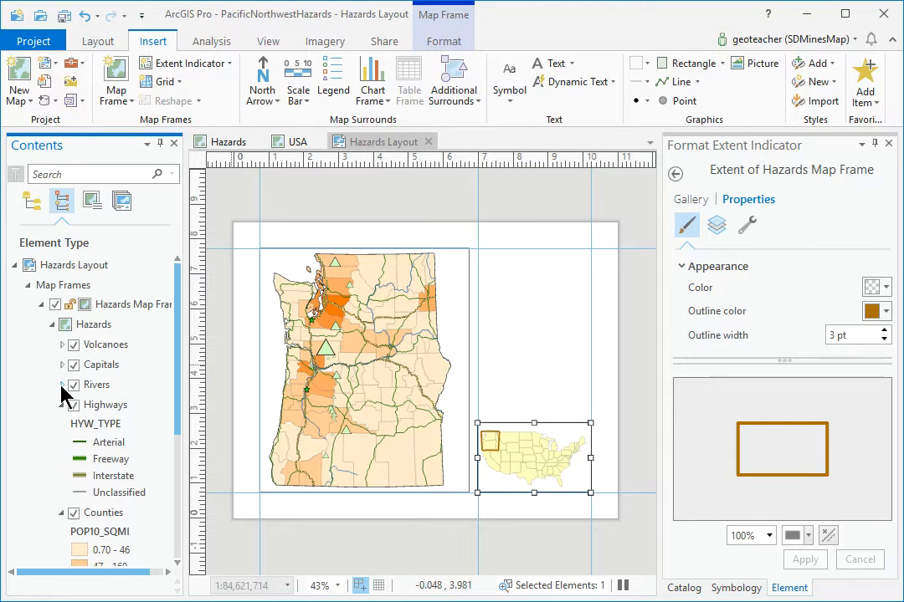
left_click(58, 404)
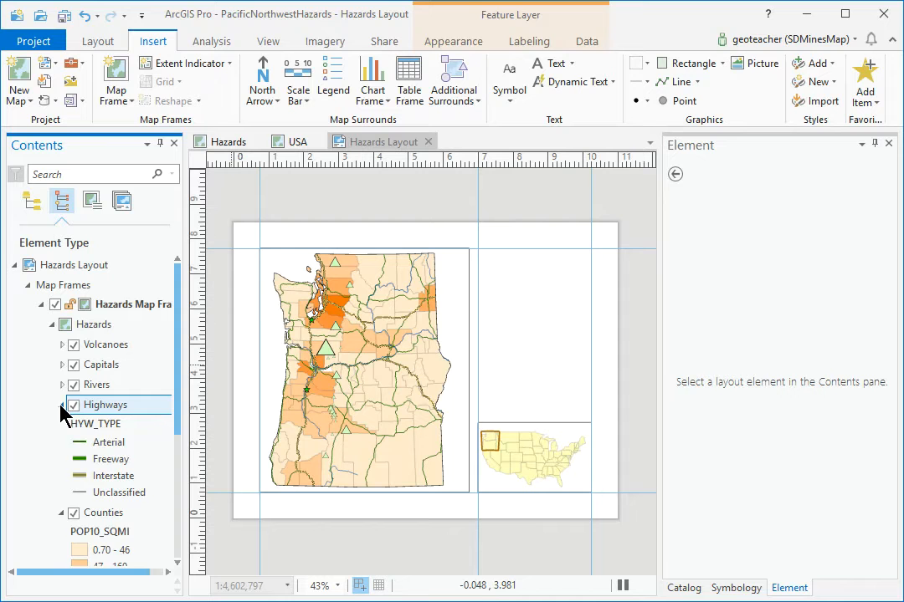
left_click(62, 405)
left_click(61, 425)
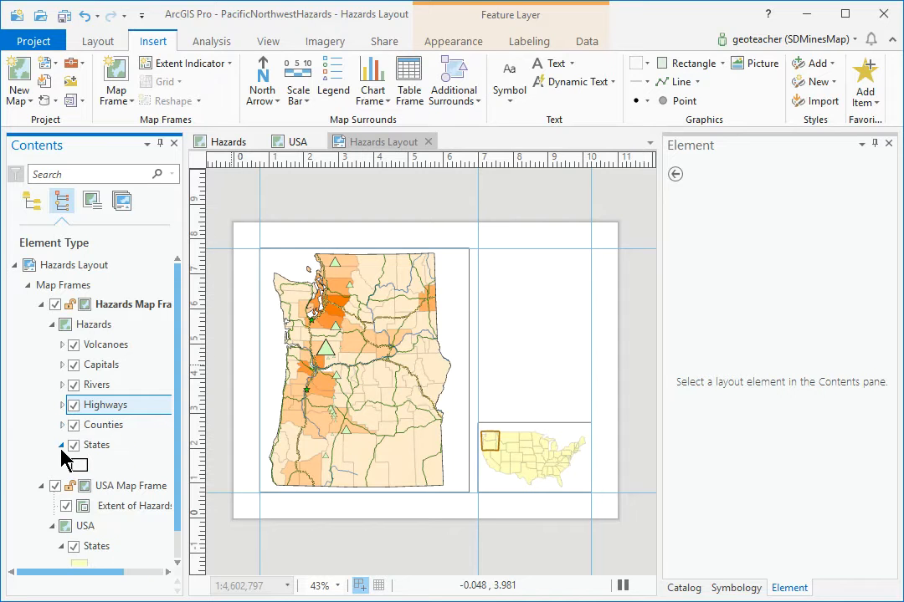
left_click(62, 445)
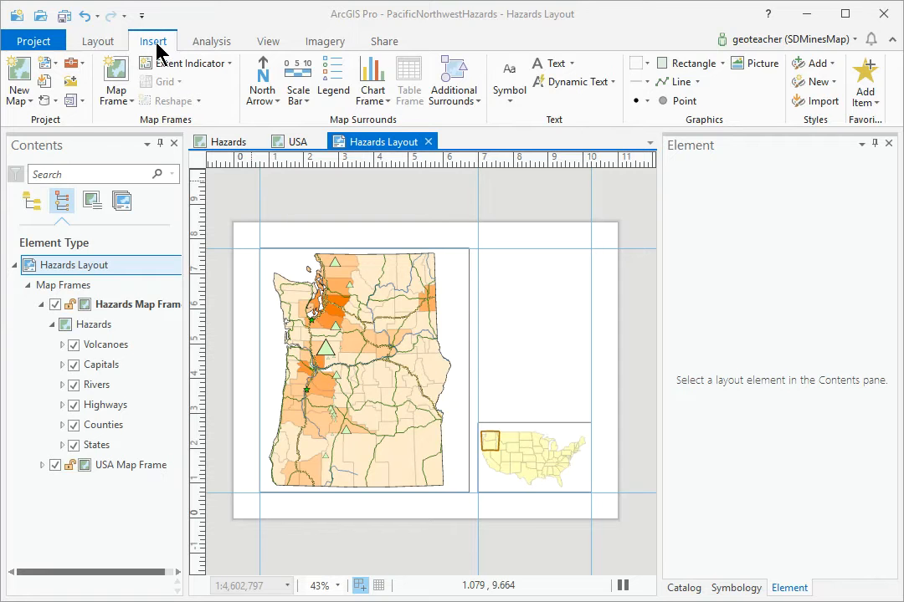
Insert a straight text element reading "Pacific Ocean" near the Oregon coast in the Hazards map frame.
left_click(572, 65)
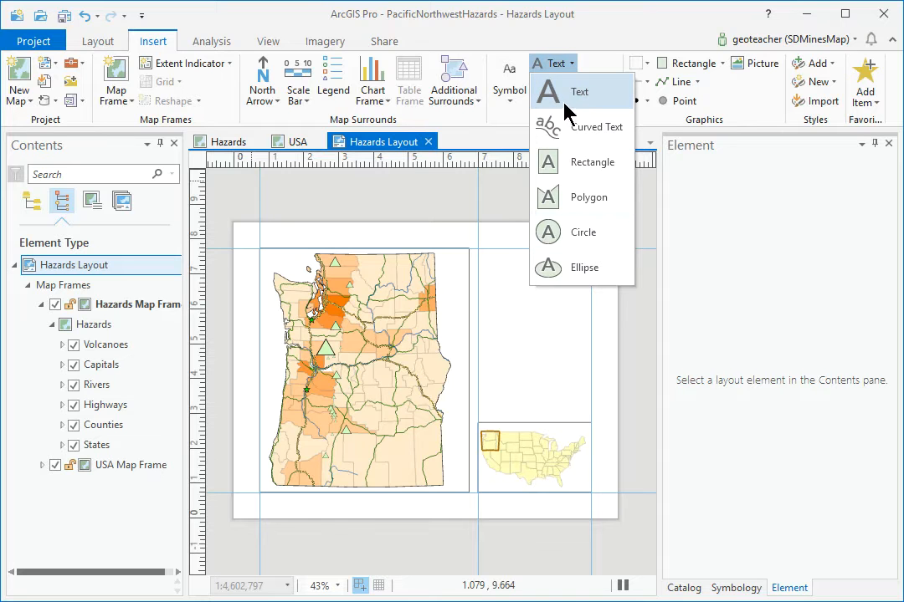
left_click(570, 100)
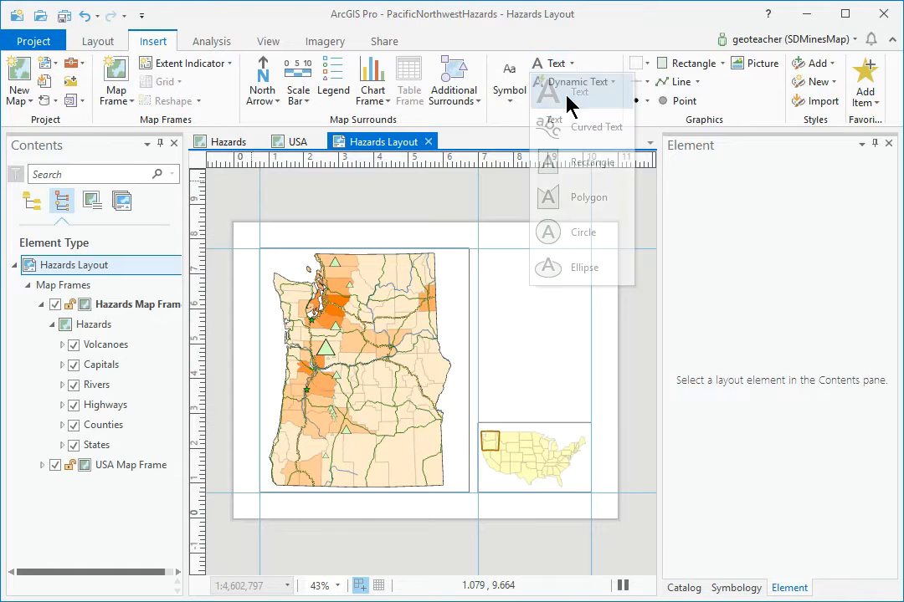
left_click(273, 403)
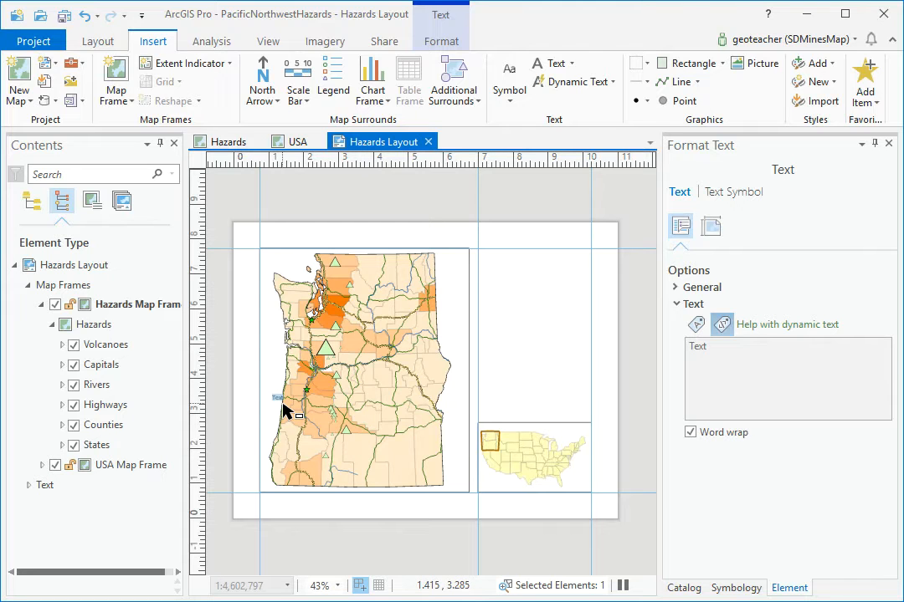
type("Pacific Ocean")
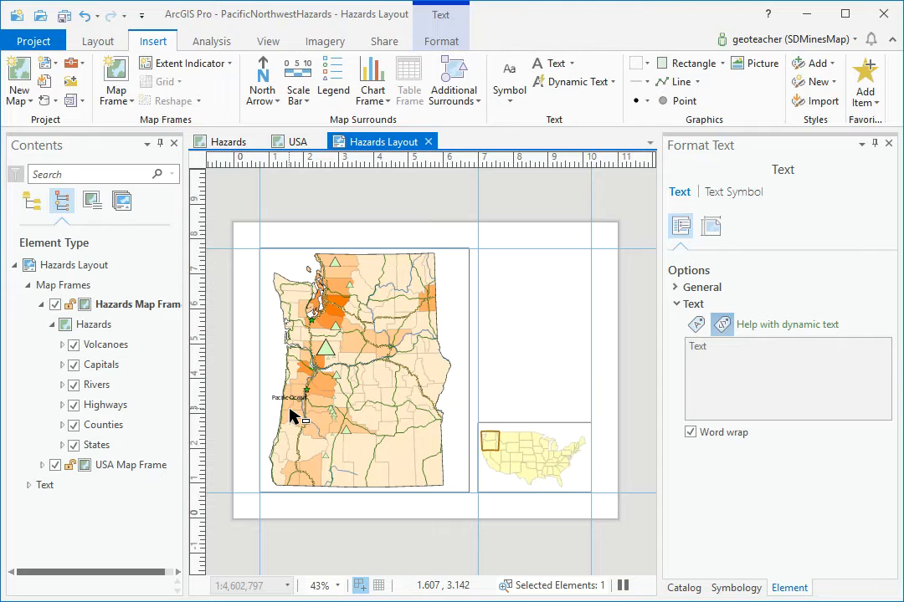
left_click(289, 410)
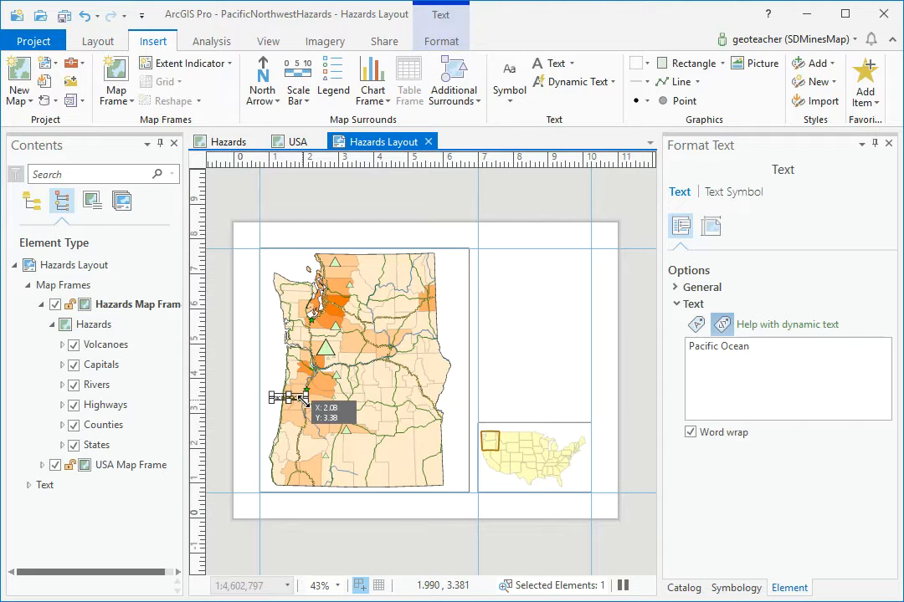
Enlarge the Pacific Ocean text, rotate it to read vertically upward and place it alongside the west coast.
left_click_drag(302, 400, 308, 409)
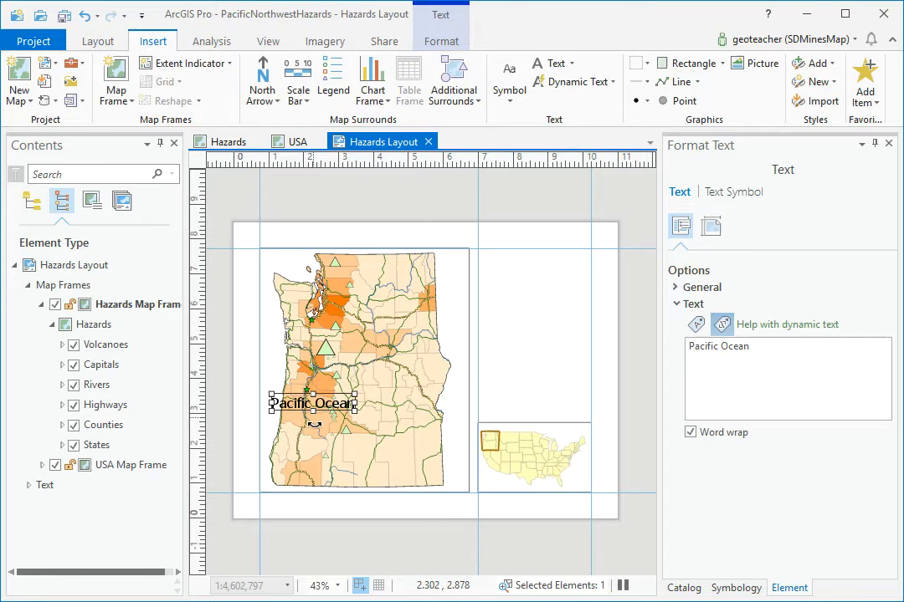
left_click_drag(314, 424, 289, 338)
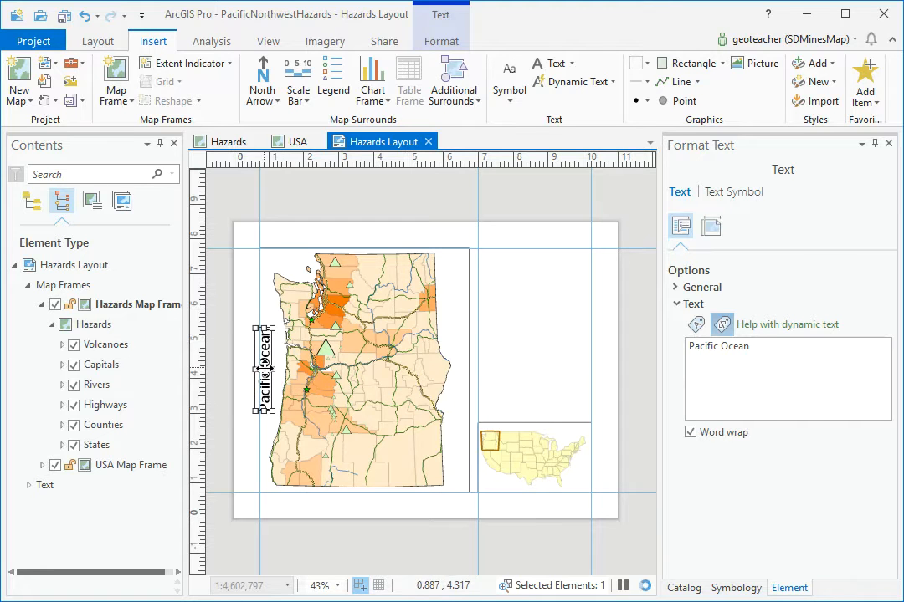
left_click_drag(263, 369, 270, 366)
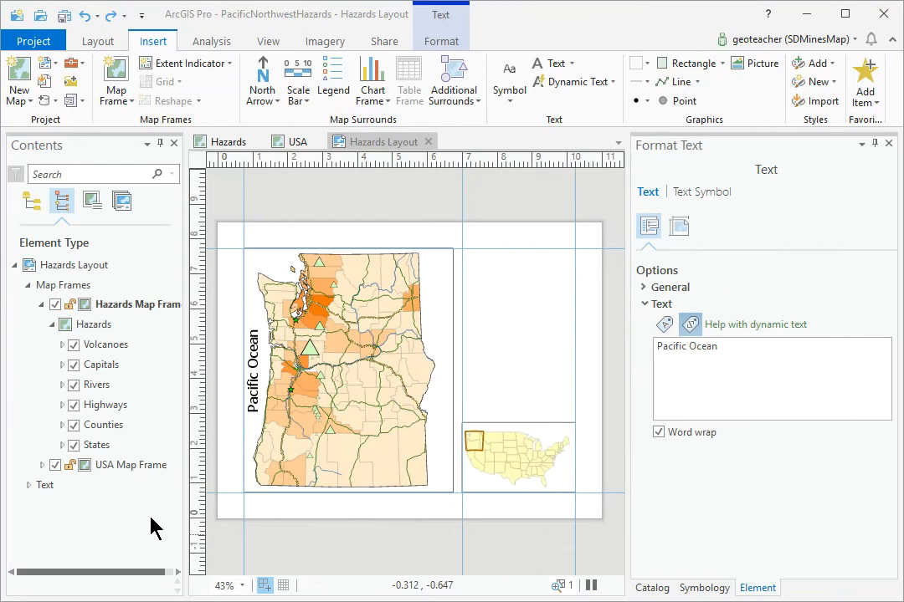
Change the Pacific Ocean text symbol's font to Arial with the Italic style.
left_click(52, 487)
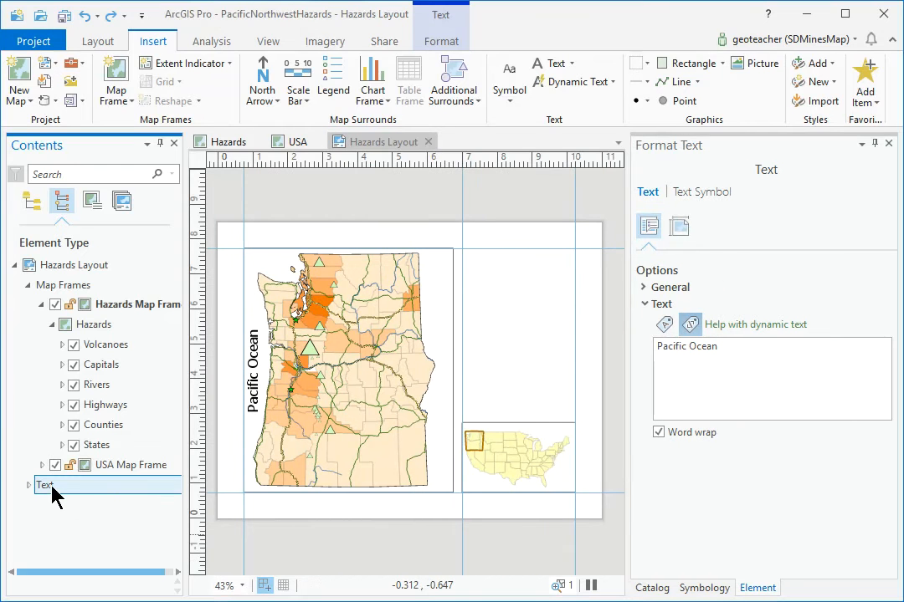
double_click(256, 391)
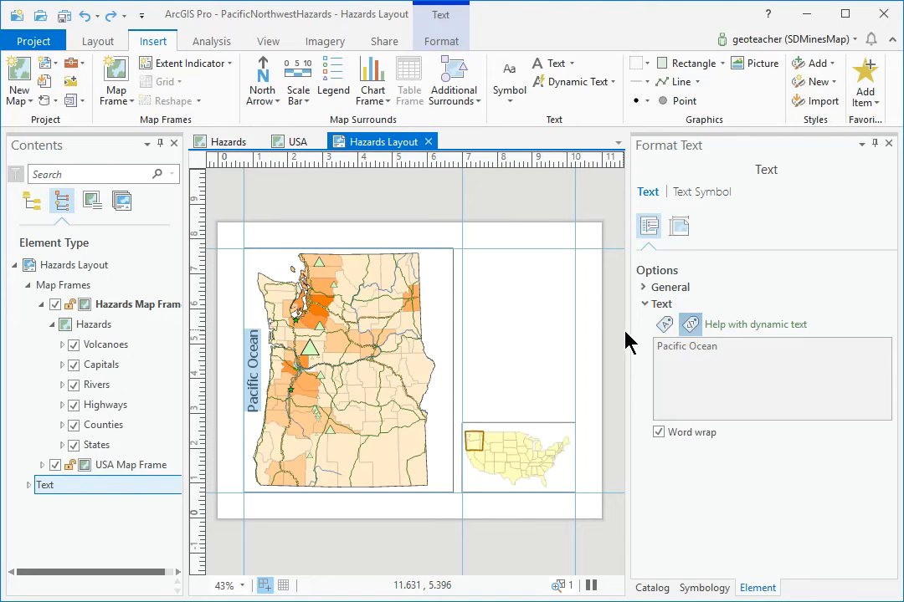
left_click(689, 199)
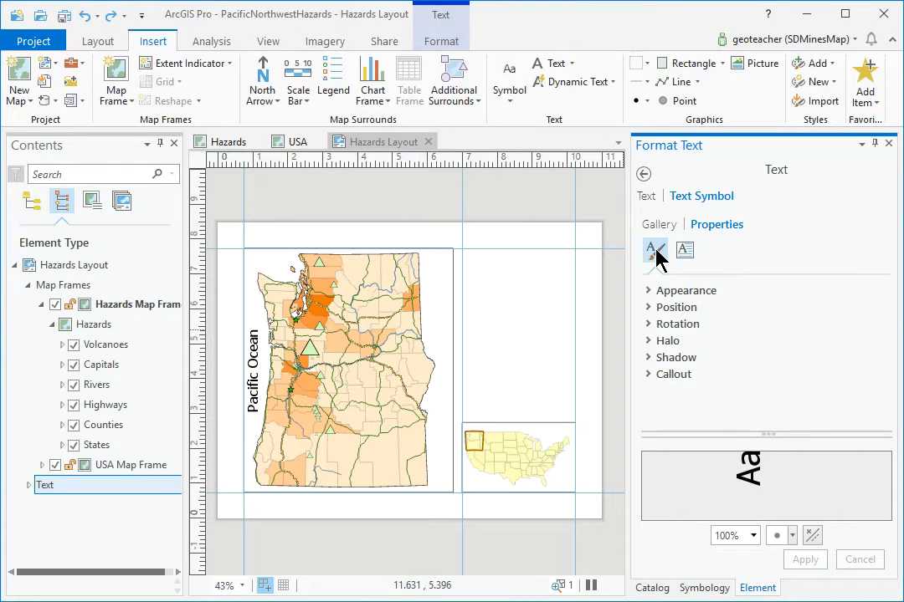
left_click(652, 293)
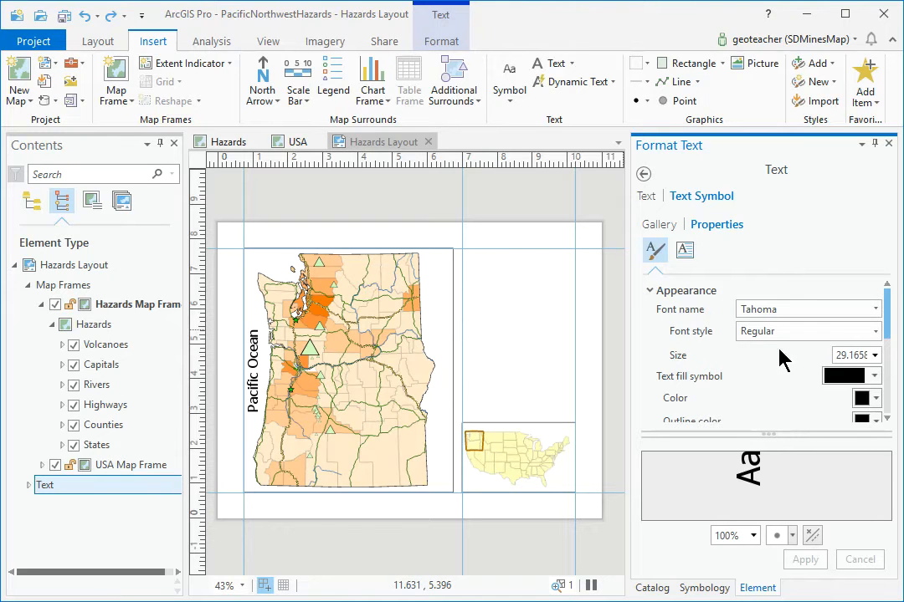
left_click(875, 310)
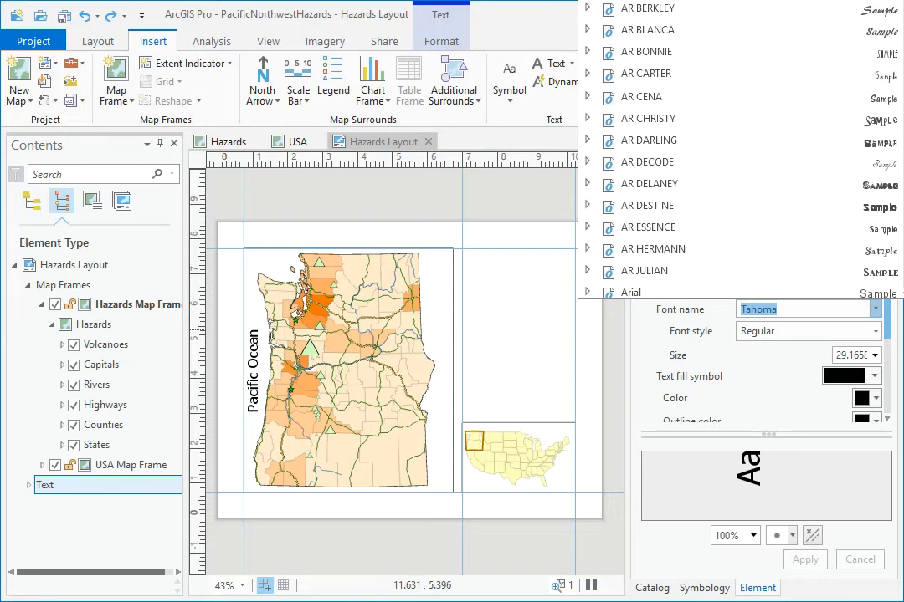
left_click(633, 293)
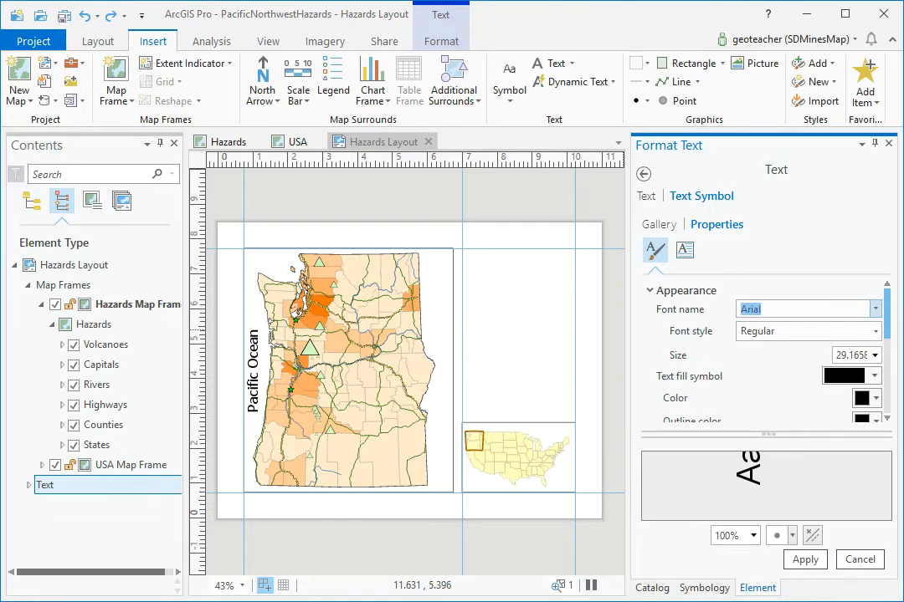
left_click(875, 331)
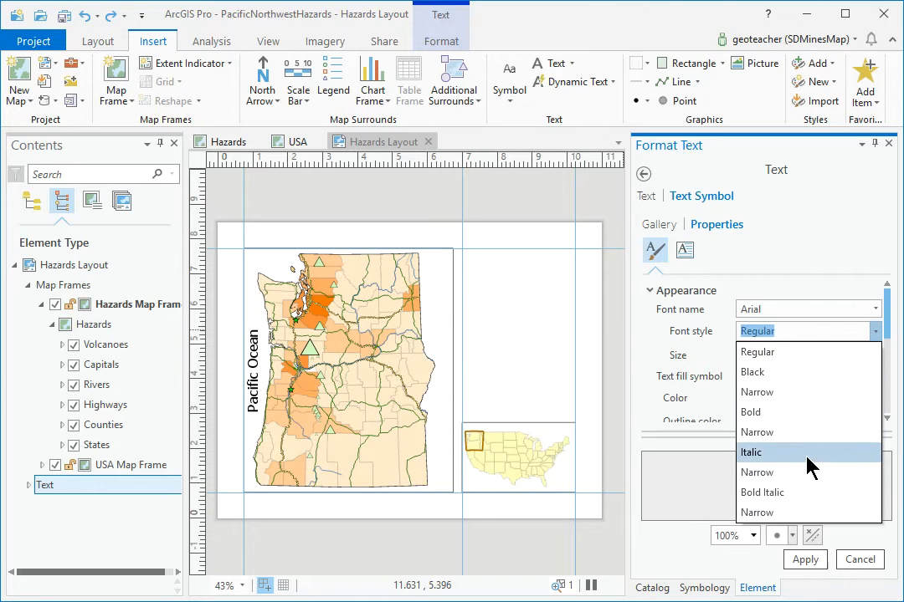
left_click(805, 453)
Apply an 18 pt size and dark blue color to the Pacific Ocean text and move it west of the Hazards map frame.
left_click(874, 356)
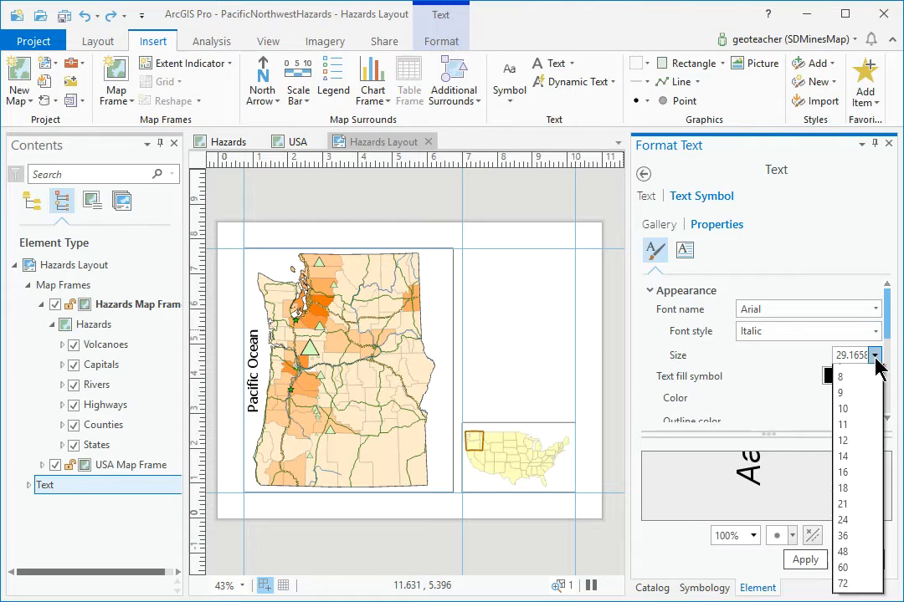
left_click(852, 519)
left_click(876, 403)
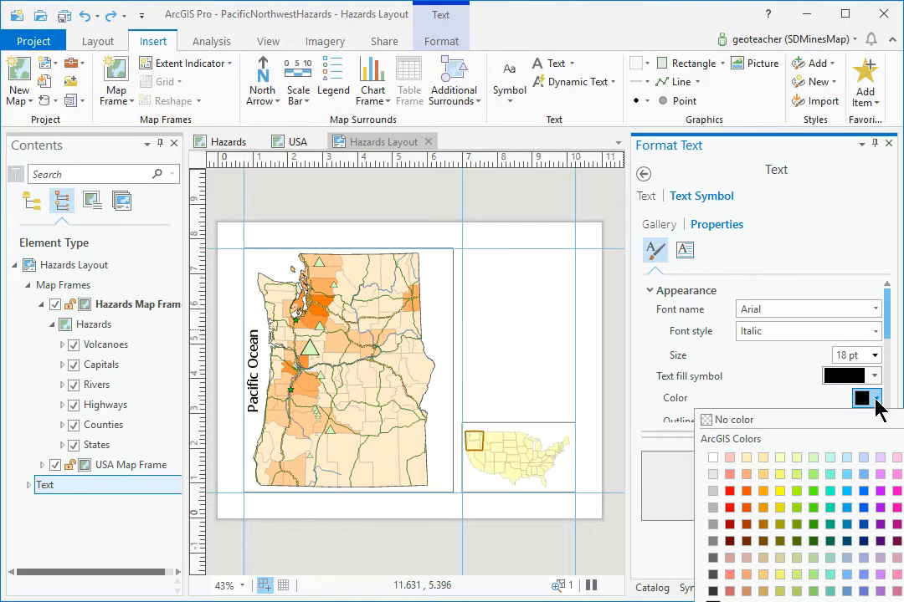
left_click(862, 544)
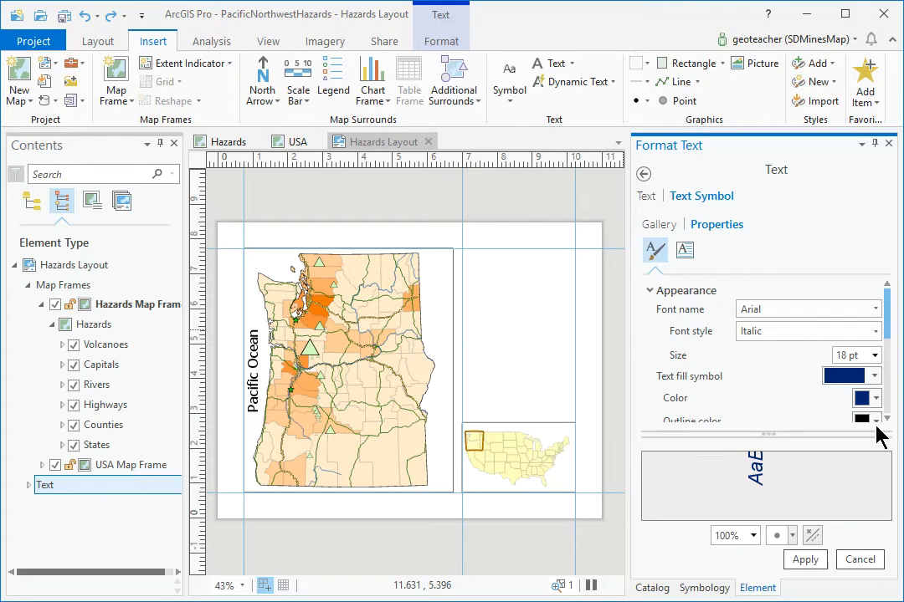
left_click(799, 561)
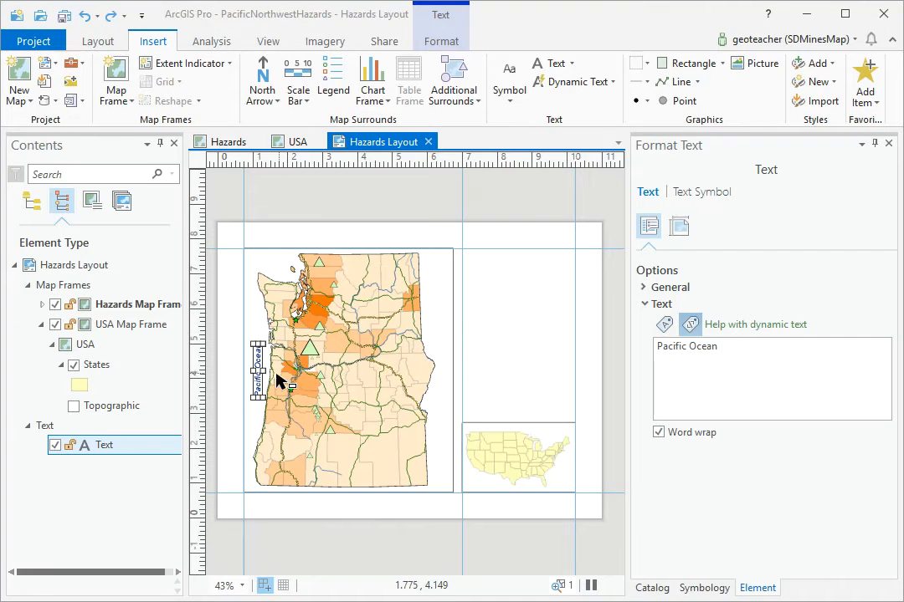
left_click_drag(257, 376, 228, 376)
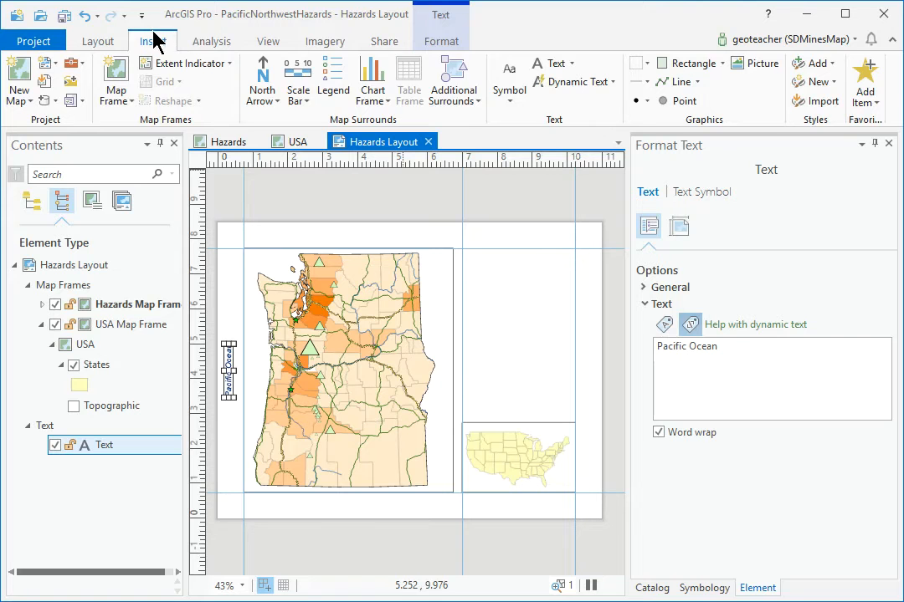
Add a curved text element reading "Pacific Ocean" along a path following the west coast from Oregon north to Washington.
left_click(578, 63)
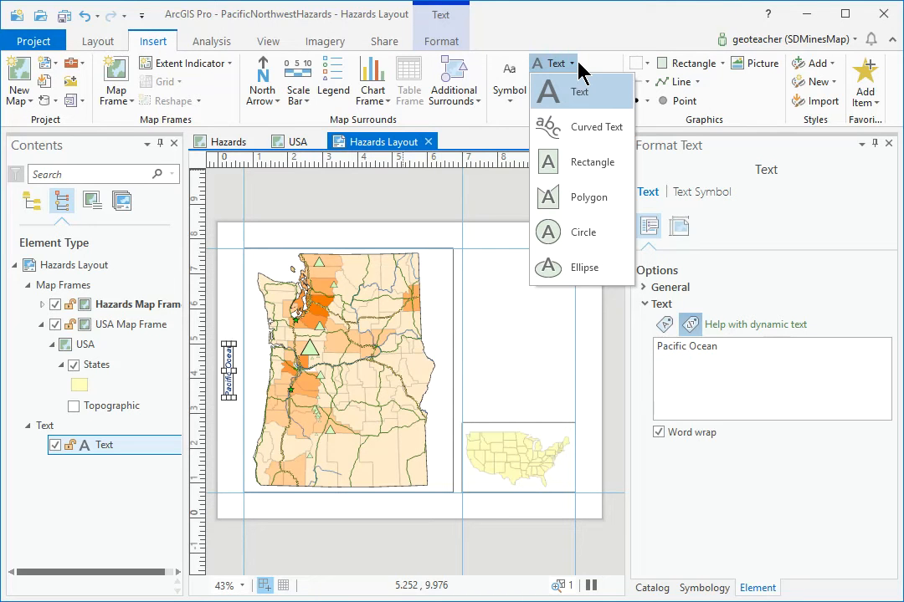
left_click(584, 128)
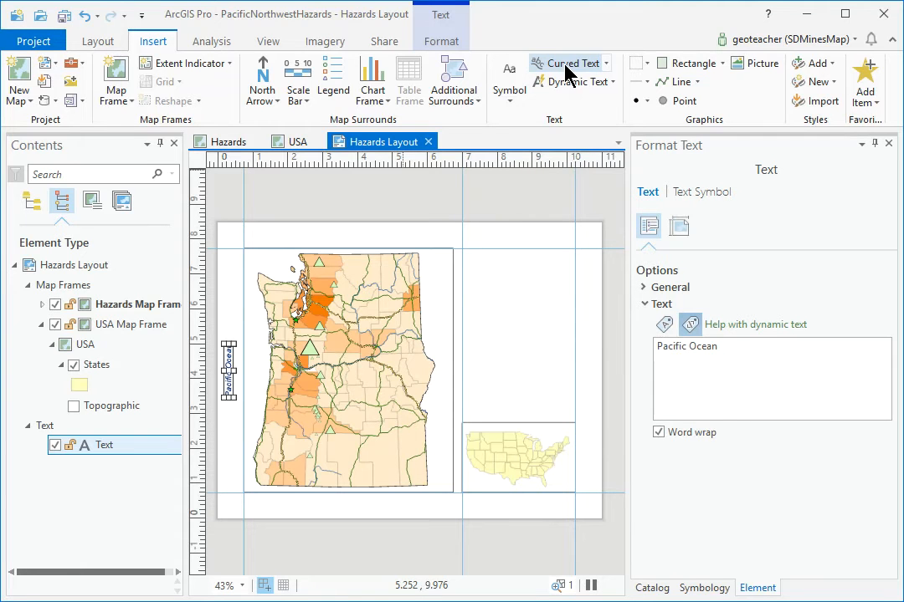
left_click(244, 435)
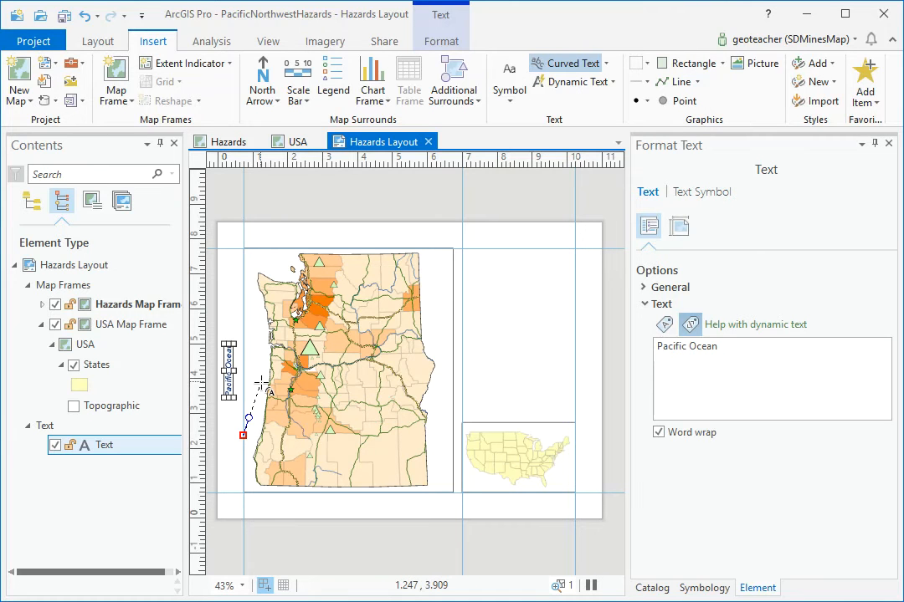
left_click(261, 382)
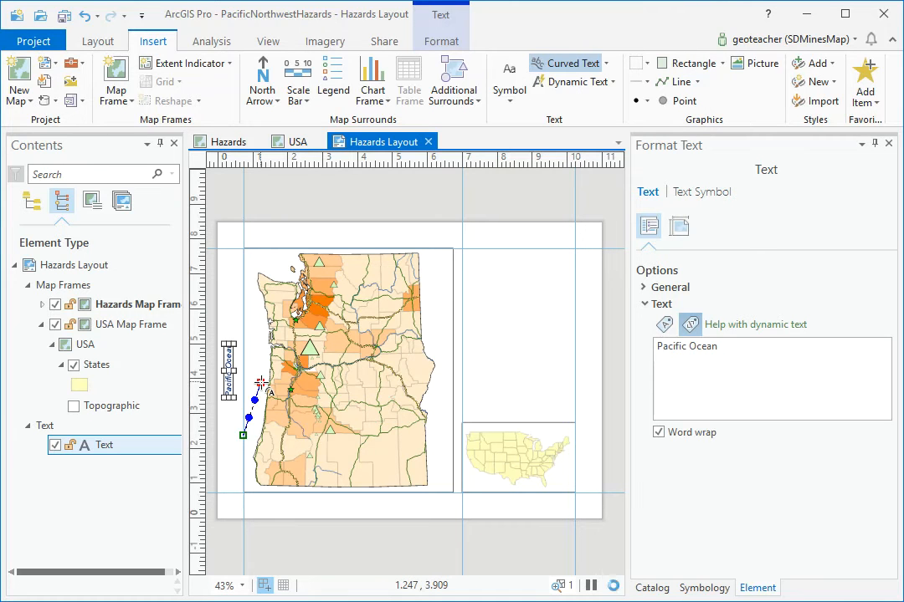
left_click(260, 325)
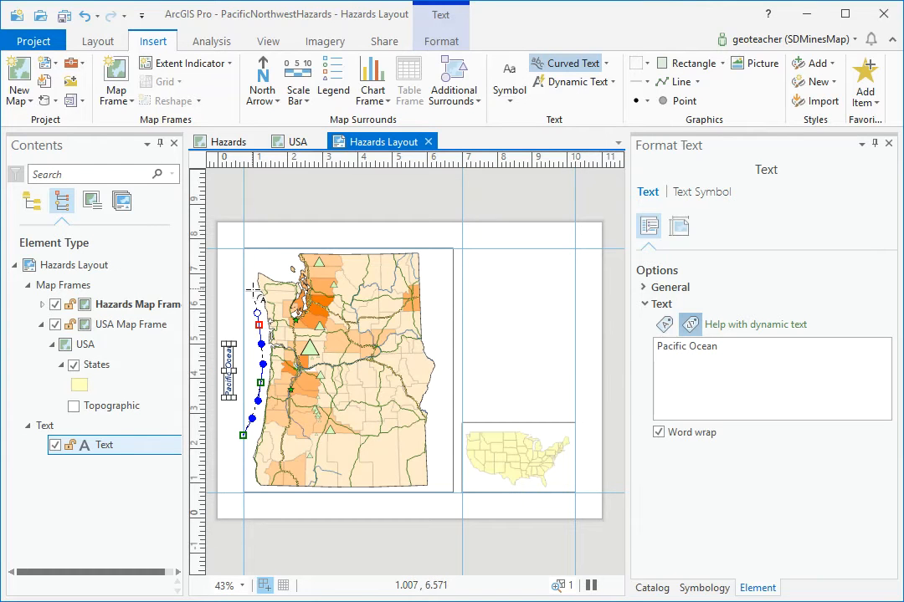
double_click(253, 290)
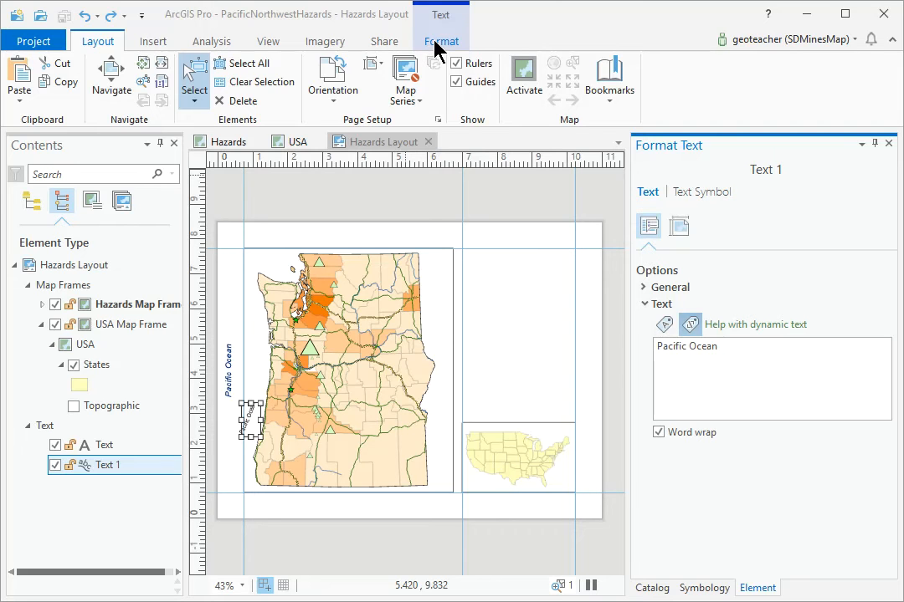
Set the curved Pacific Ocean text's font to Arial.
left_click(437, 43)
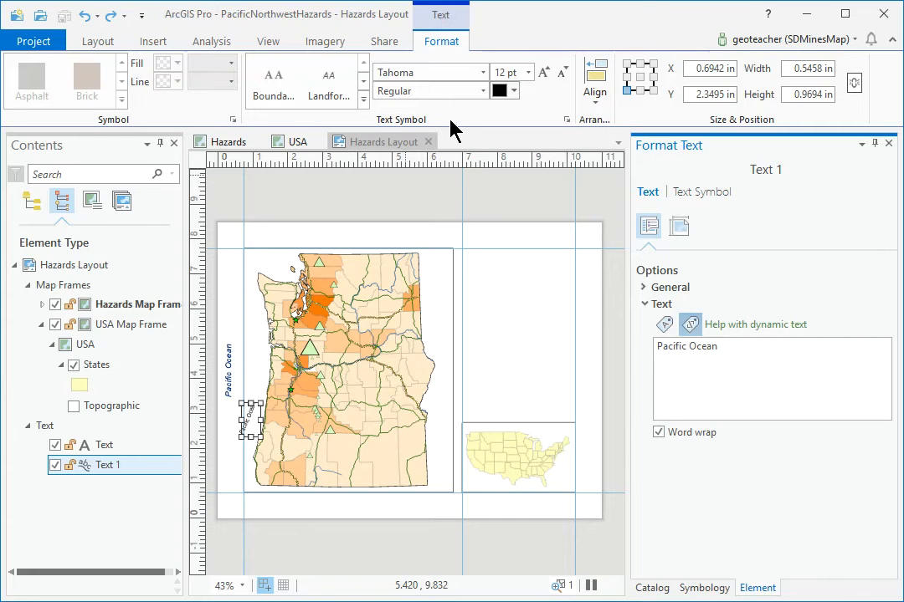
left_click(483, 74)
left_click(438, 186)
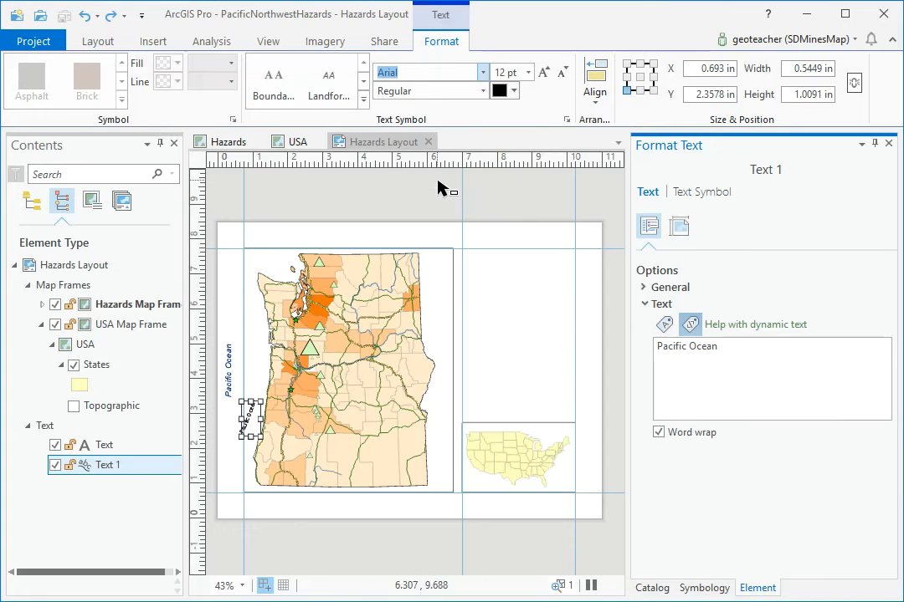
Set the curved Pacific Ocean text to 24 pt, dark blue, with the Italic style.
left_click(528, 73)
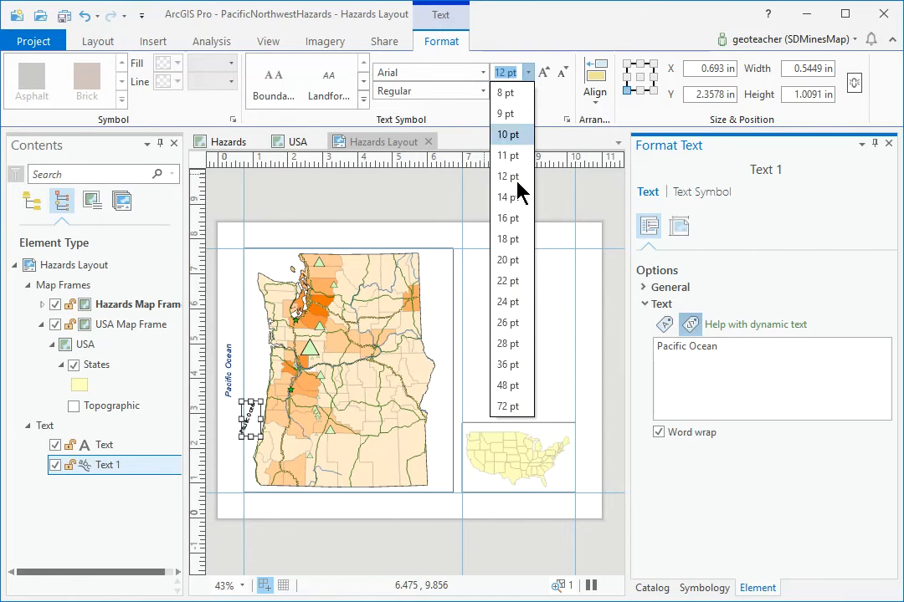
left_click(509, 303)
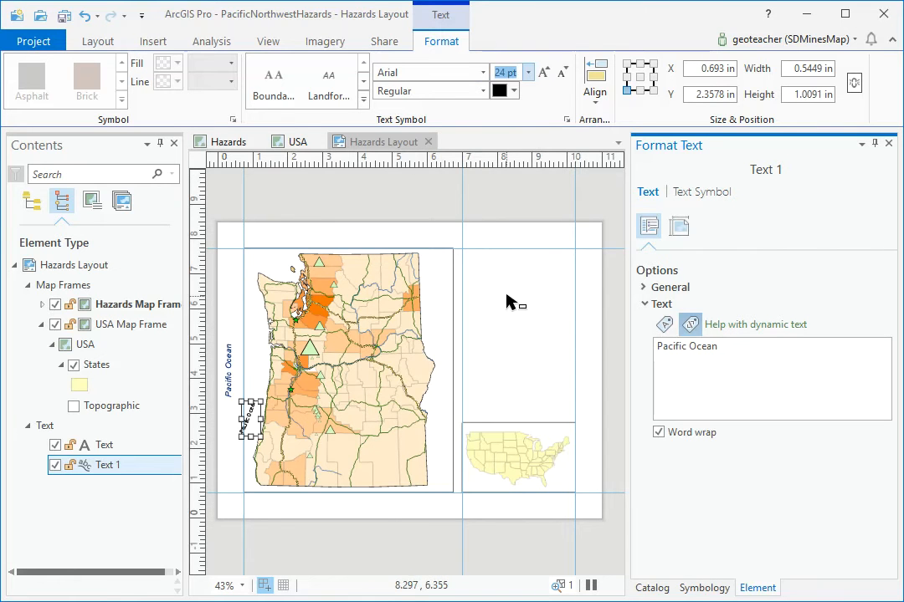
left_click(513, 91)
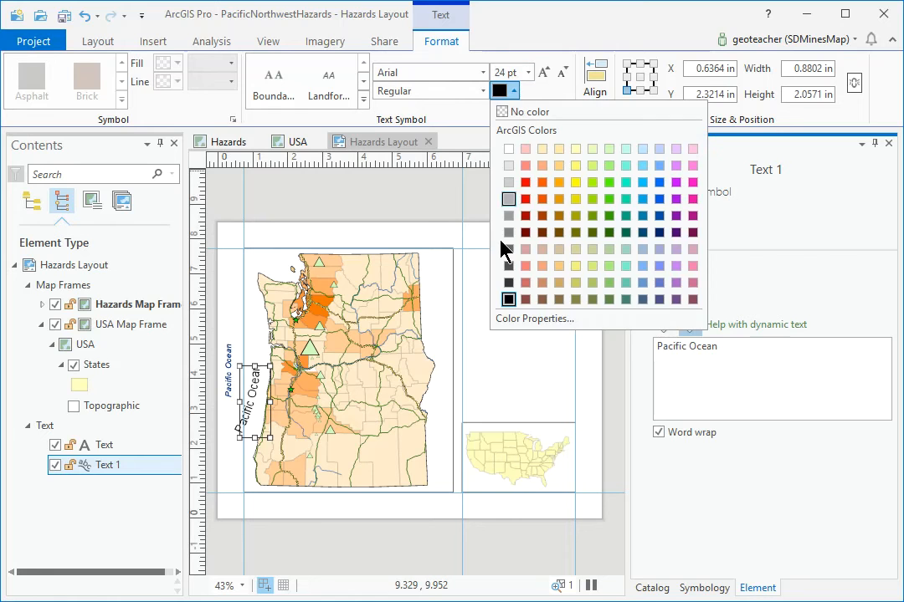
left_click(658, 233)
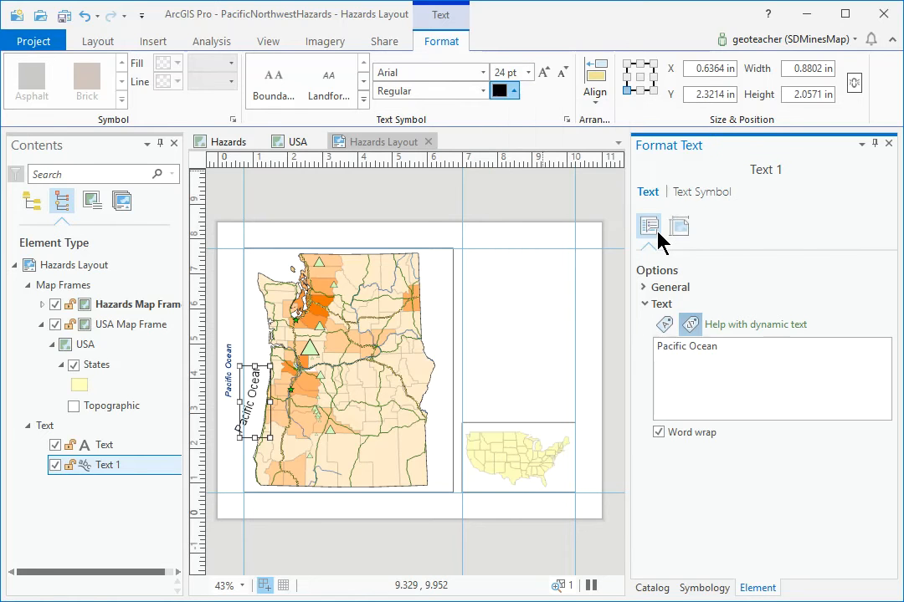
left_click(483, 92)
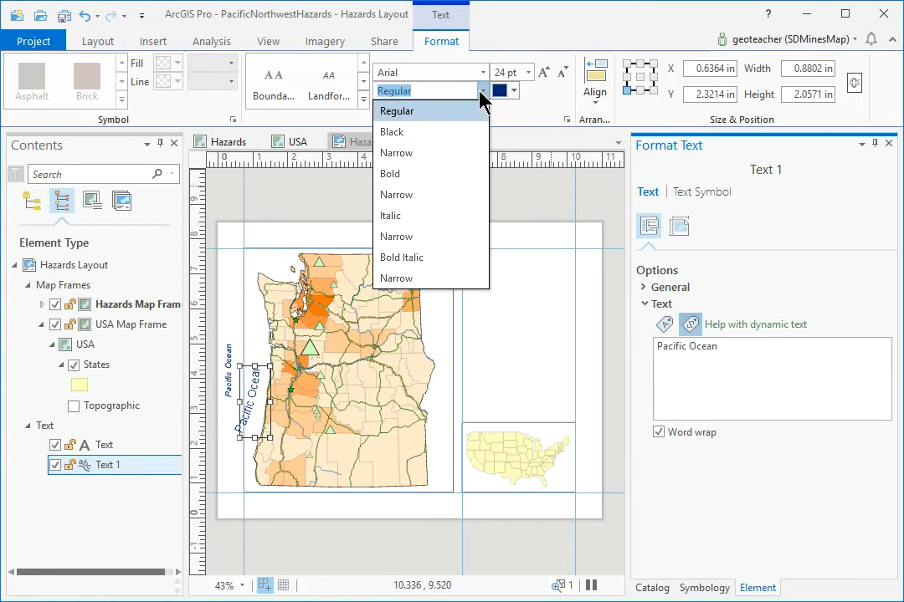
left_click(414, 218)
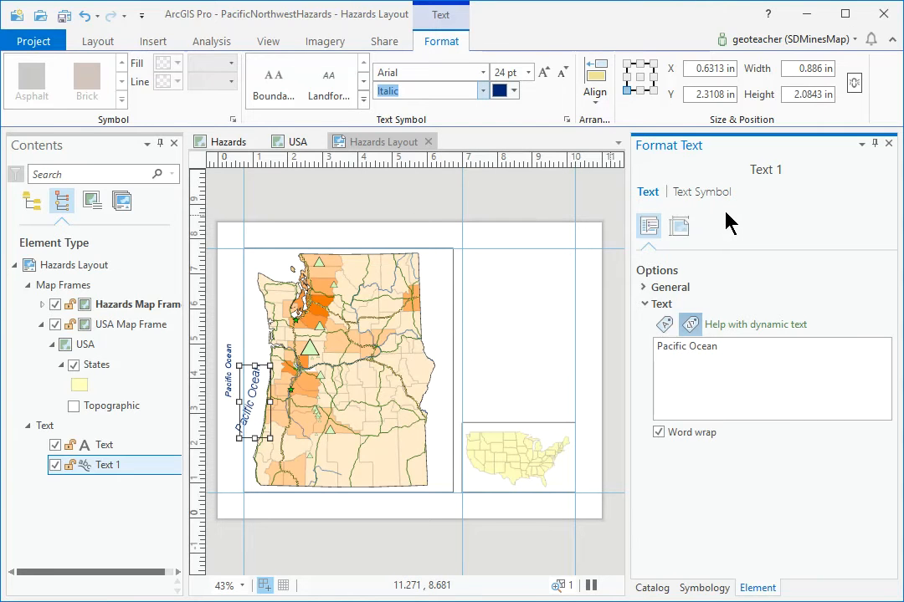
Apply a letter spacing of 100% to the curved Pacific Ocean text's symbol formatting.
left_click(694, 194)
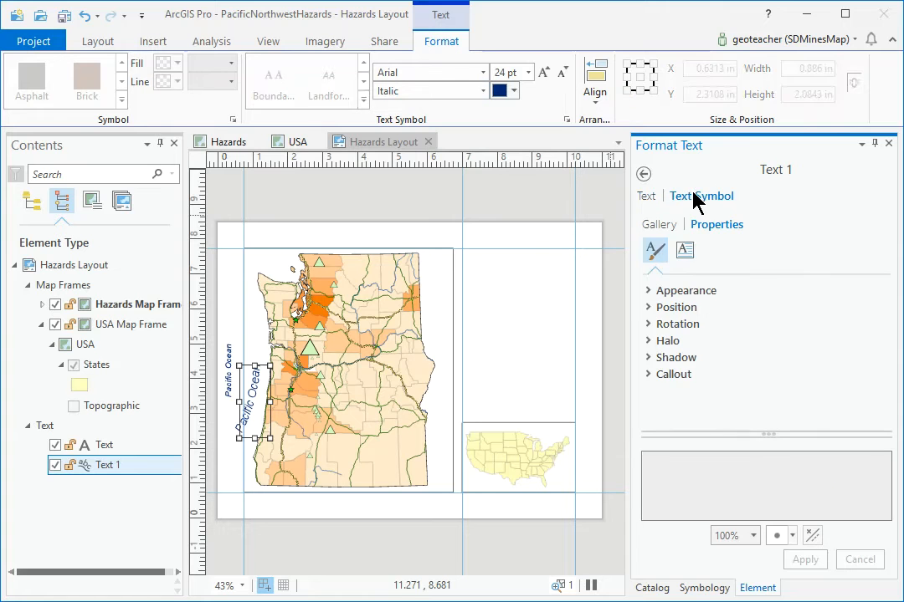
left_click(685, 251)
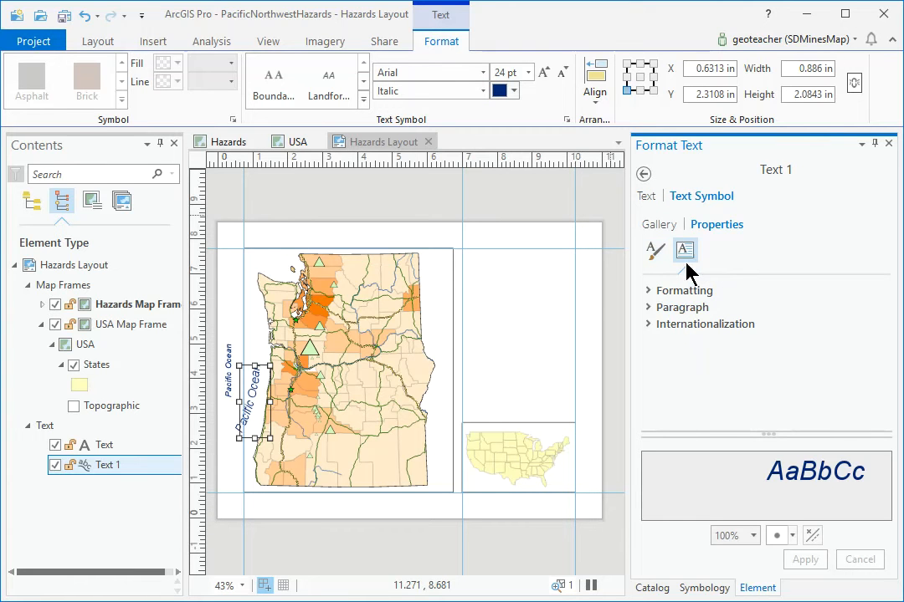
left_click(650, 292)
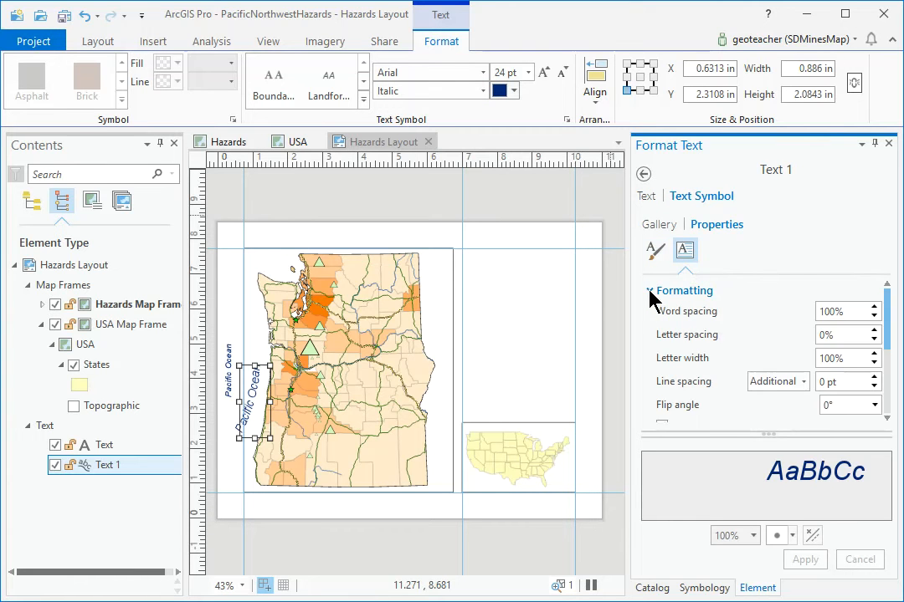
left_click(838, 335)
type("100")
key("Tab")
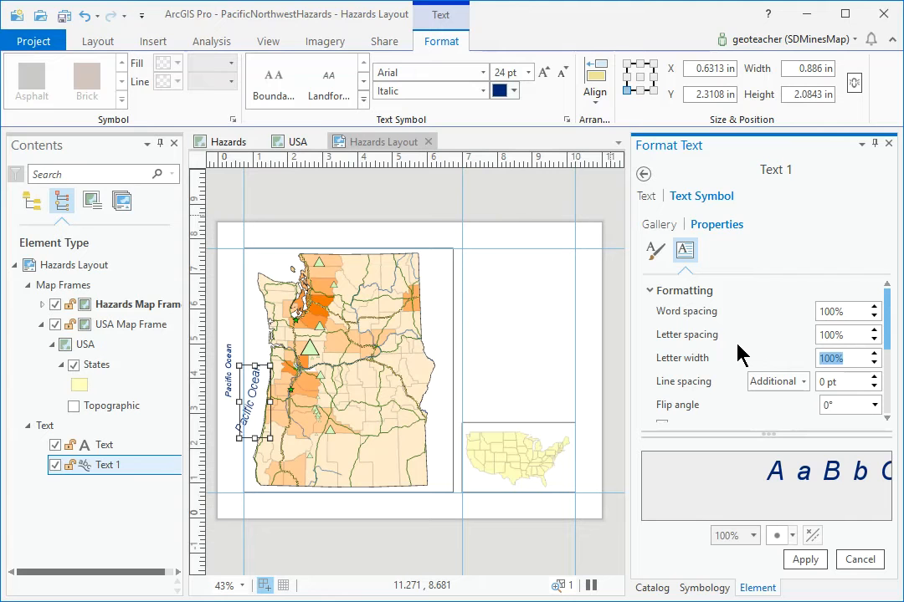
left_click(800, 566)
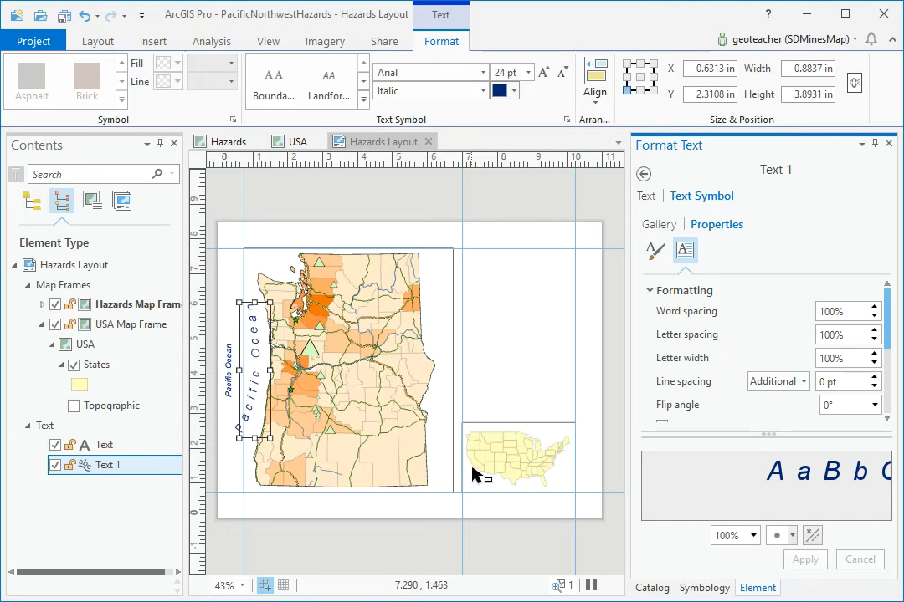
Delete the straight Pacific Ocean text element from the layout.
right_click(107, 452)
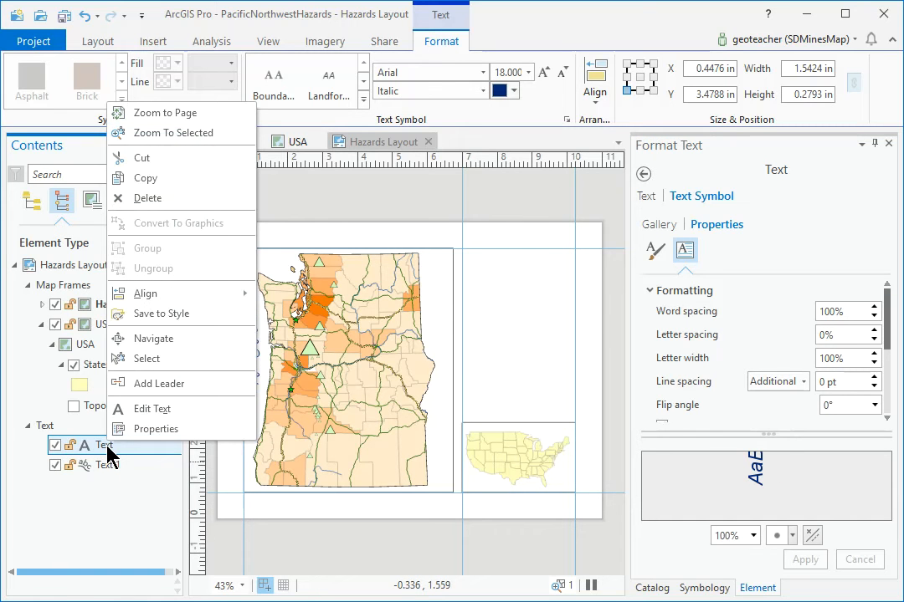
left_click(148, 198)
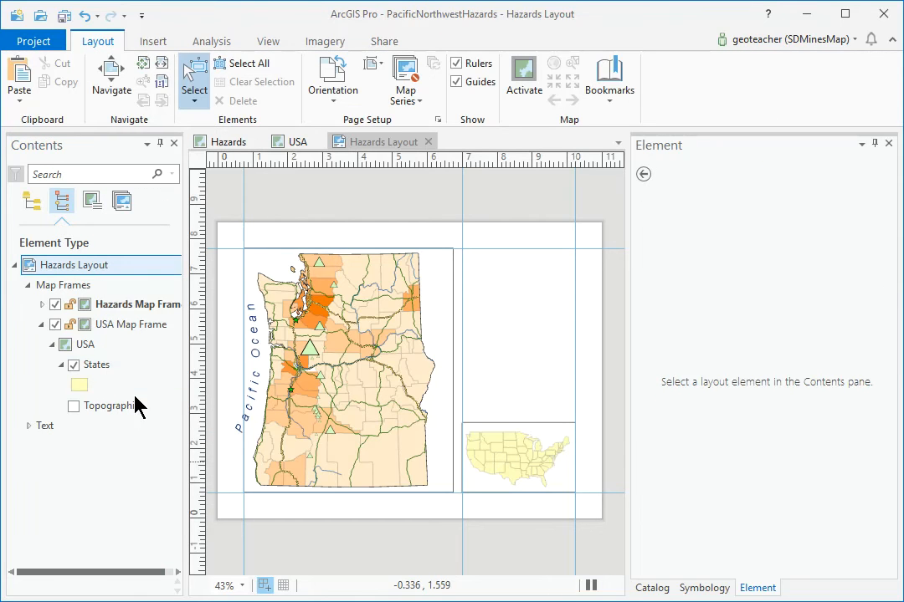
Rename the remaining curved text element in the layout contents as Pacific Ocean.
left_click(29, 426)
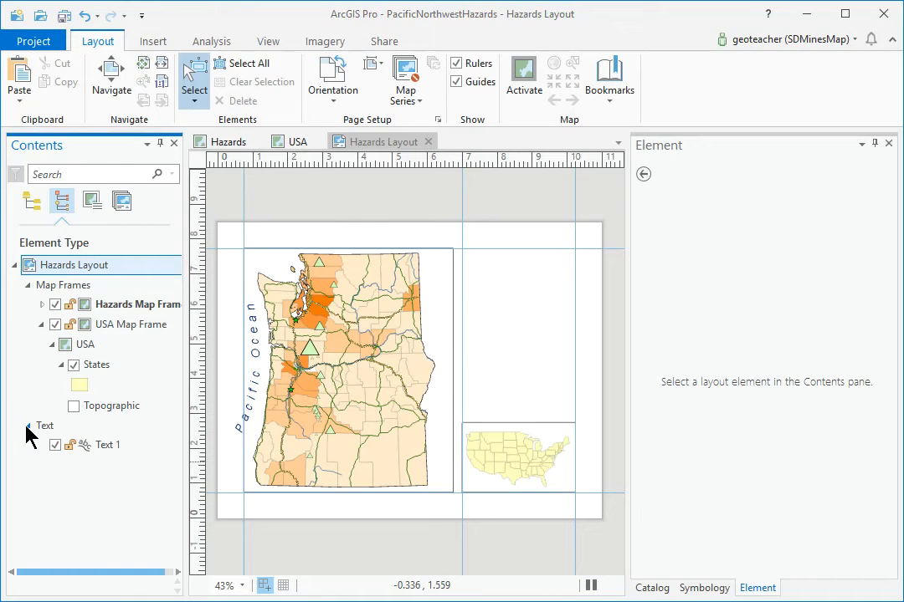
left_click(113, 452)
left_click(116, 456)
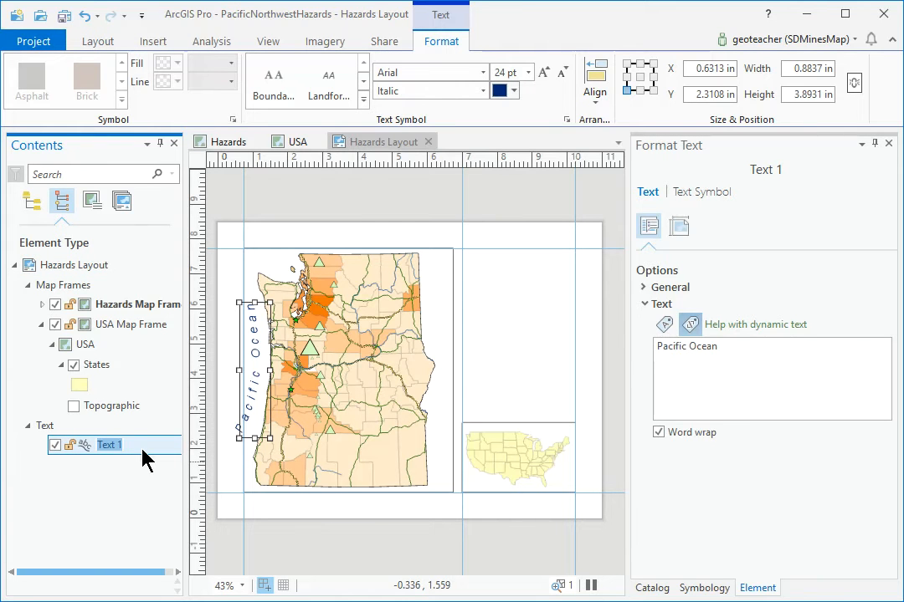
type("Pacific Ocean")
key("Return")
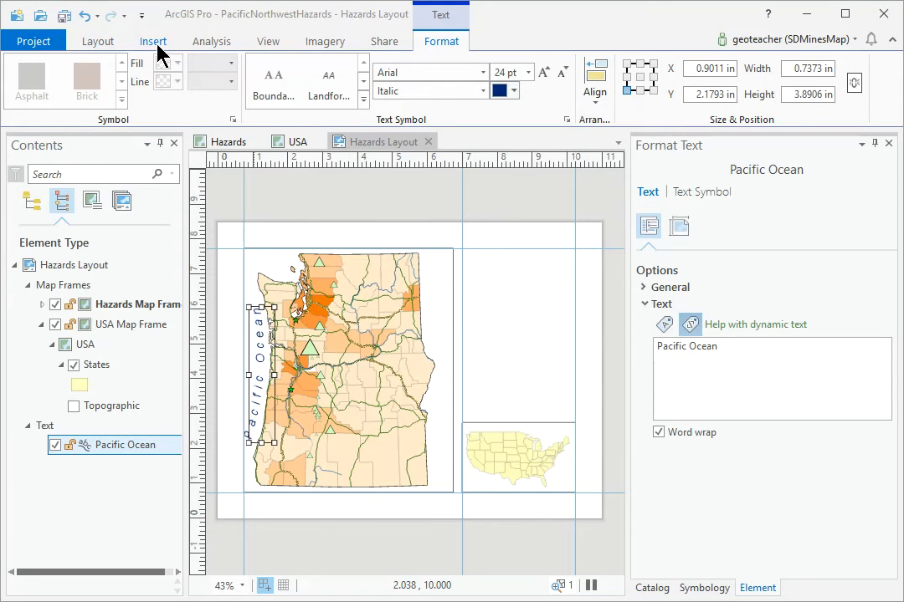
Using the first Title symbol of the Layout group, add straight two-line text "Pacific Northwest" / "Volcanic Hazards" on the page above the USA map frame.
left_click(153, 42)
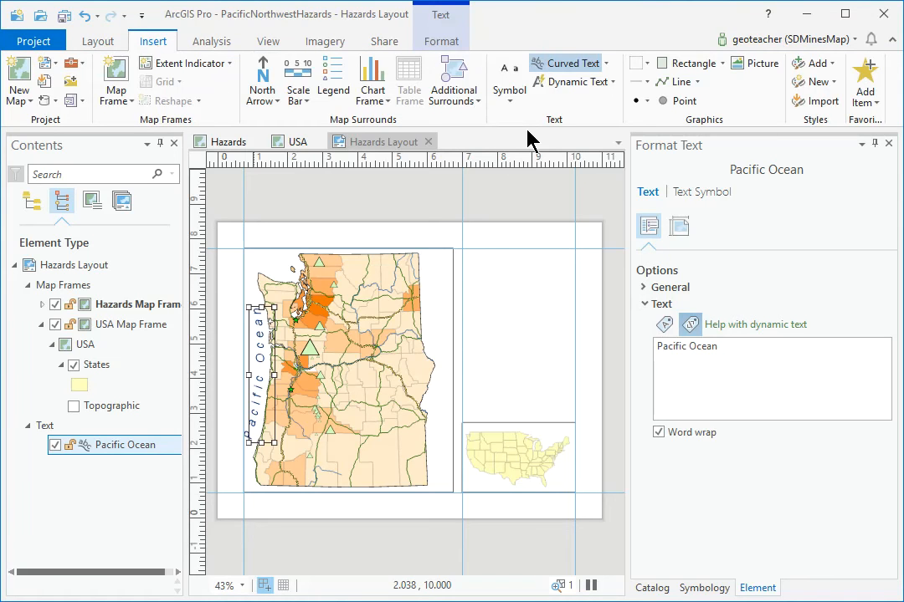
left_click(510, 84)
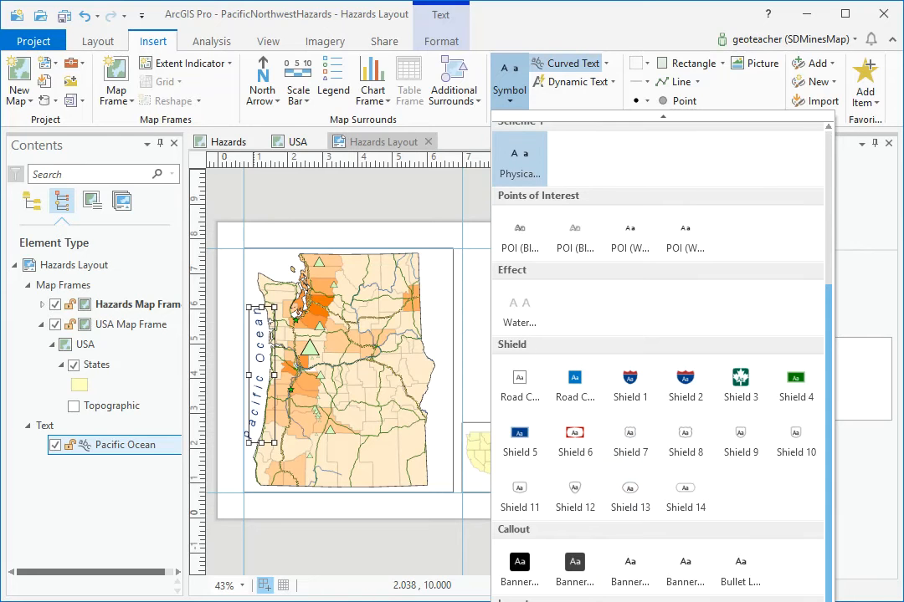
scroll(619, 502, "down", 1)
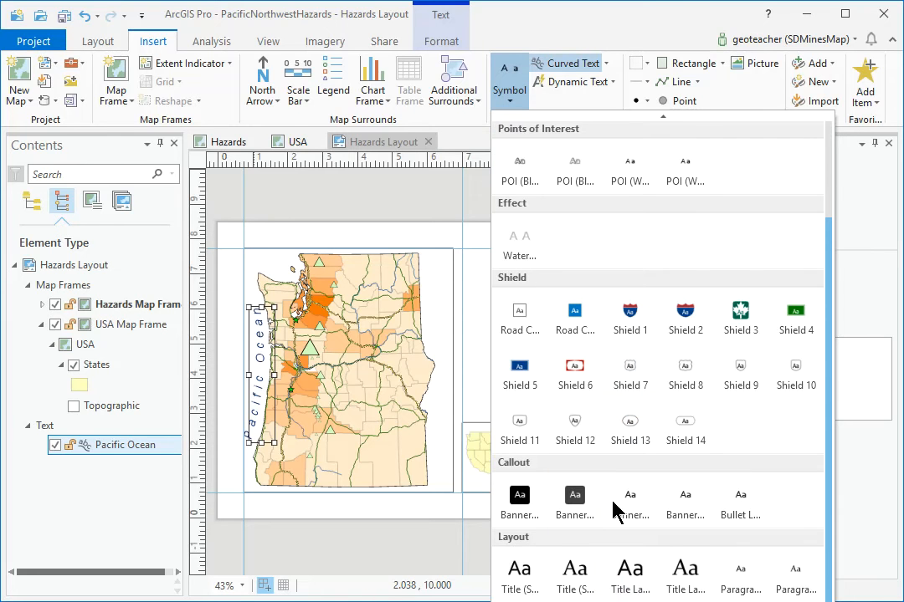
left_click(519, 576)
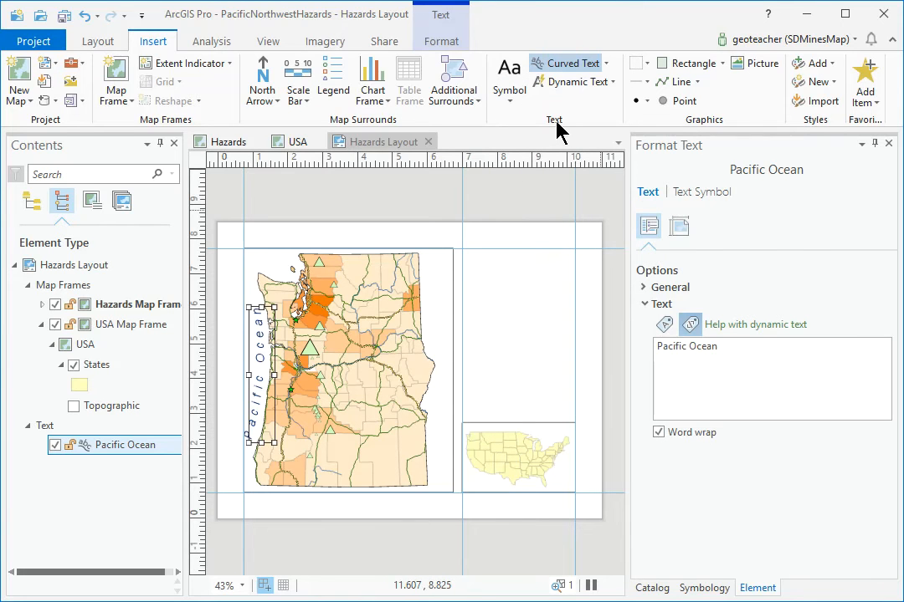
left_click(606, 65)
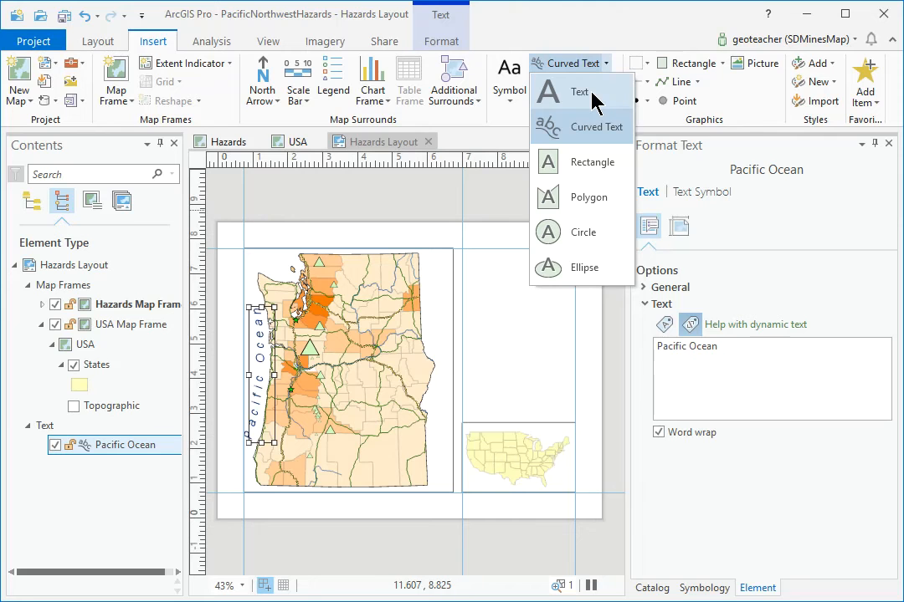
left_click(592, 97)
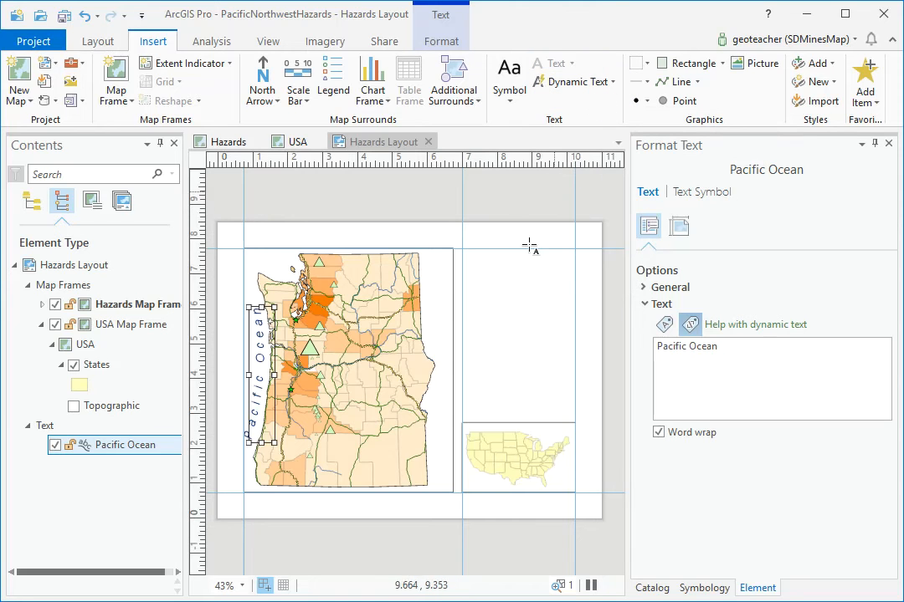
left_click(483, 282)
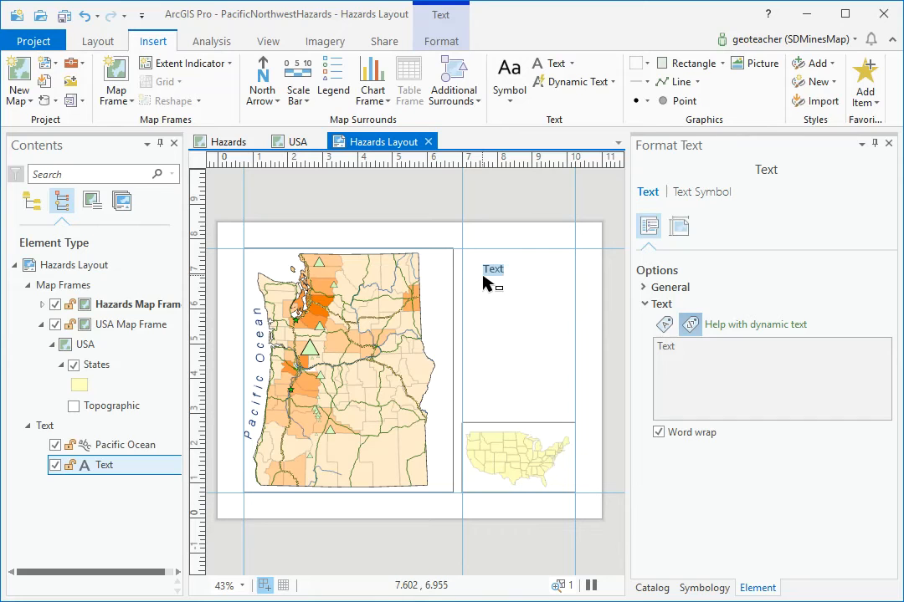
type("Pacific Northwest")
key("Return")
type("Volcanic Hazards")
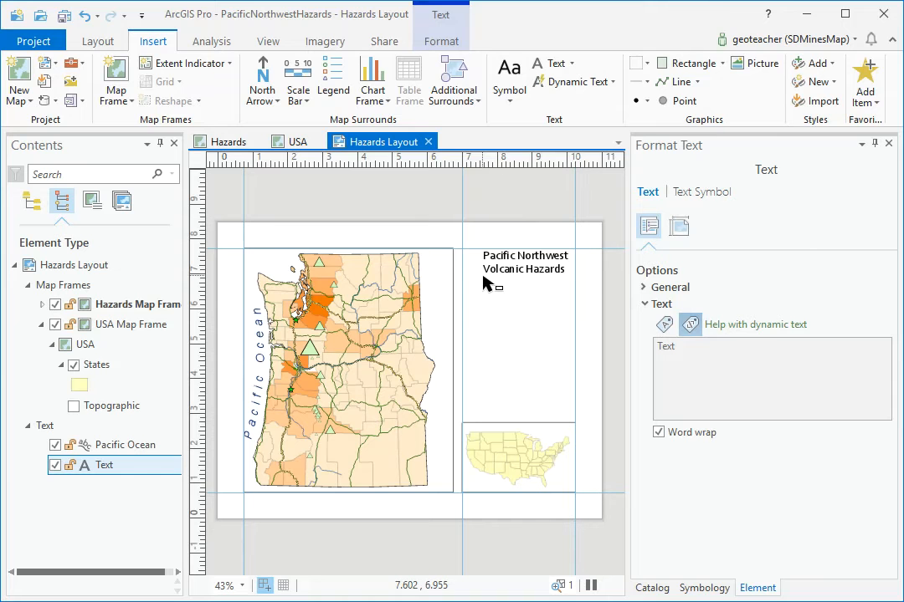
Rename the new volcanic hazards text element in the layout contents as Title.
left_click(112, 471)
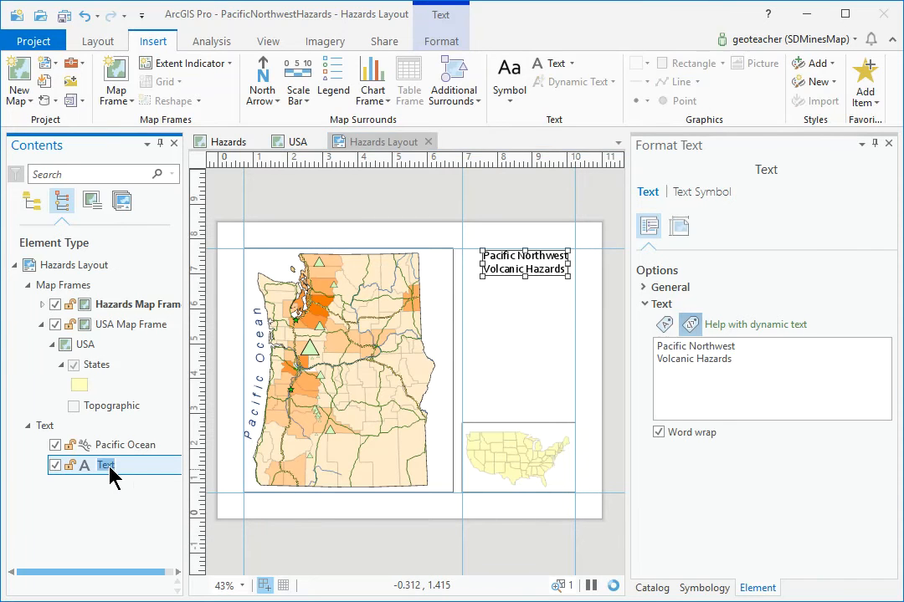
type("Titl")
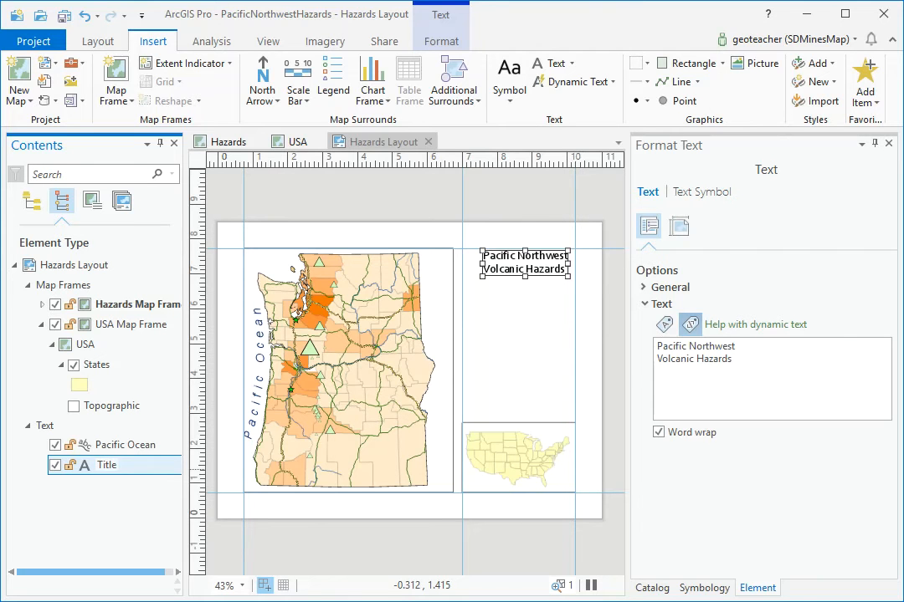
key("Return")
Apply centered horizontal alignment to the Title element's text symbol.
left_click(713, 196)
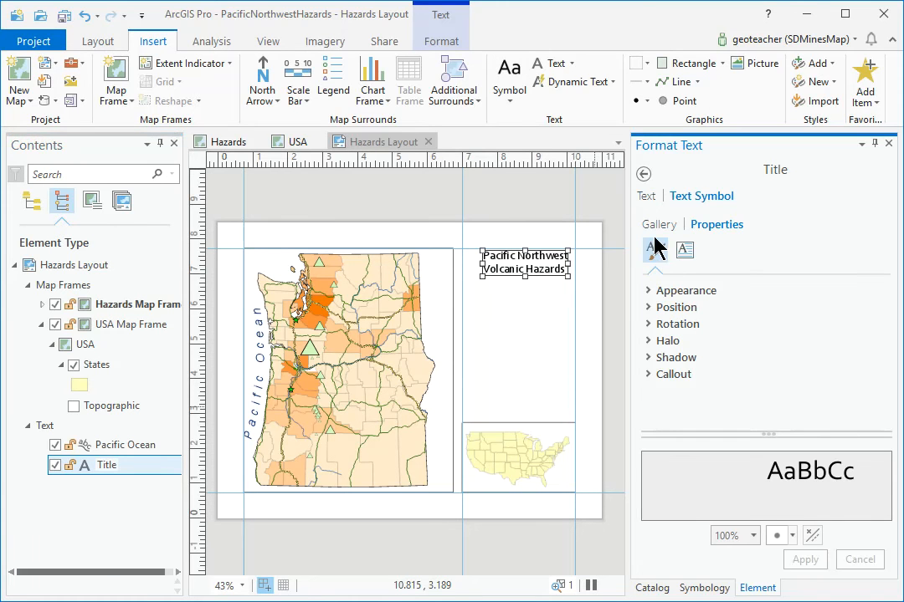
left_click(654, 309)
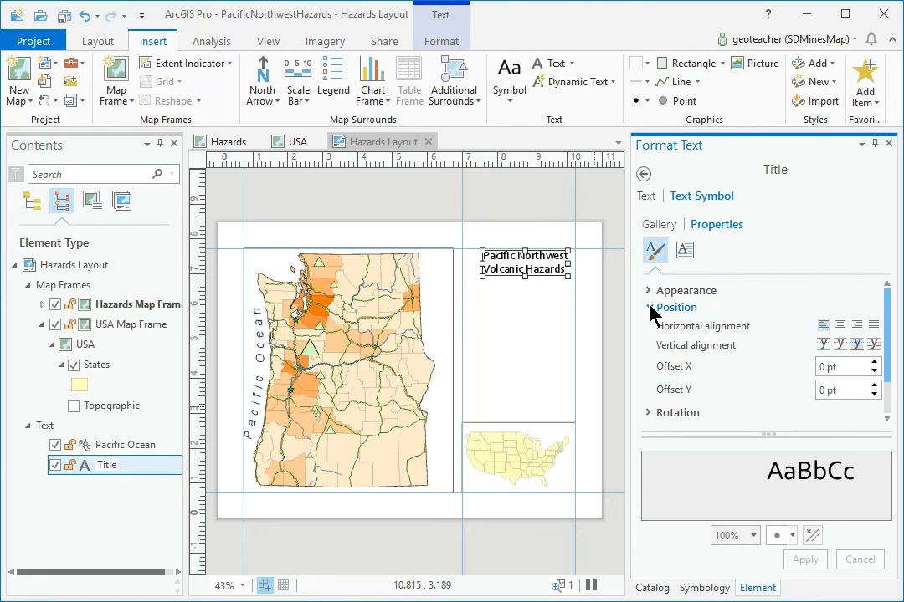
left_click(840, 326)
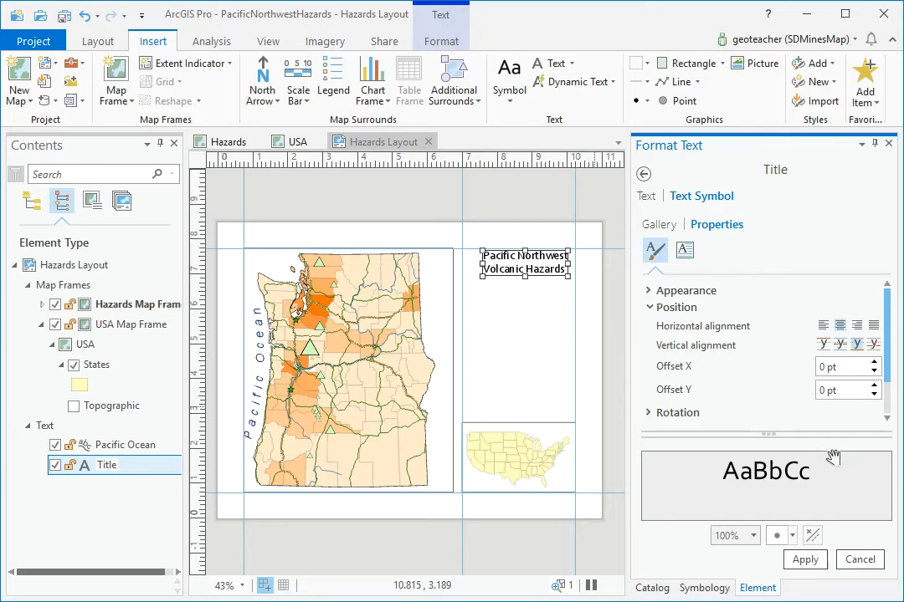
left_click(805, 561)
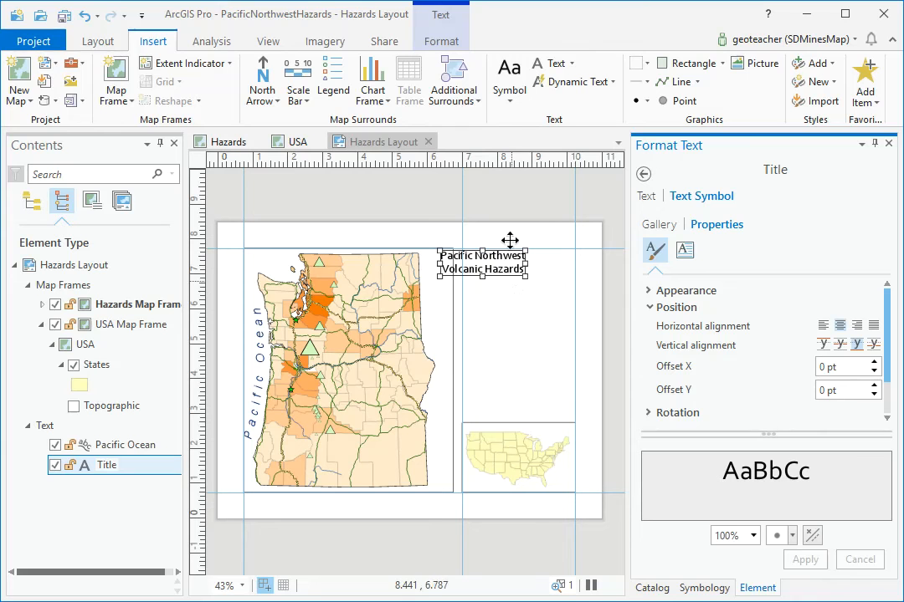
Move the Title text to the upper horizontal guide, centered above the USA map frame.
left_click(497, 261)
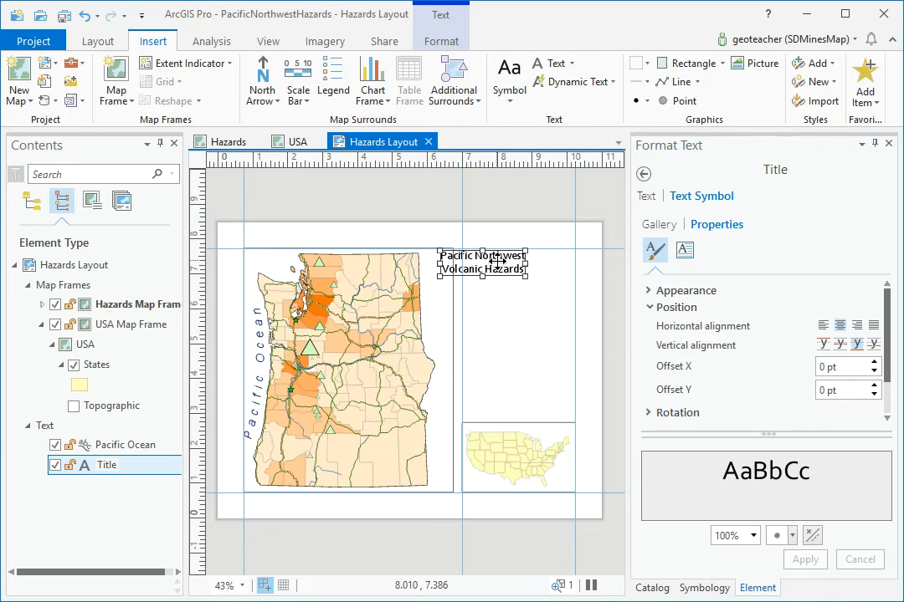
left_click_drag(497, 261, 531, 265)
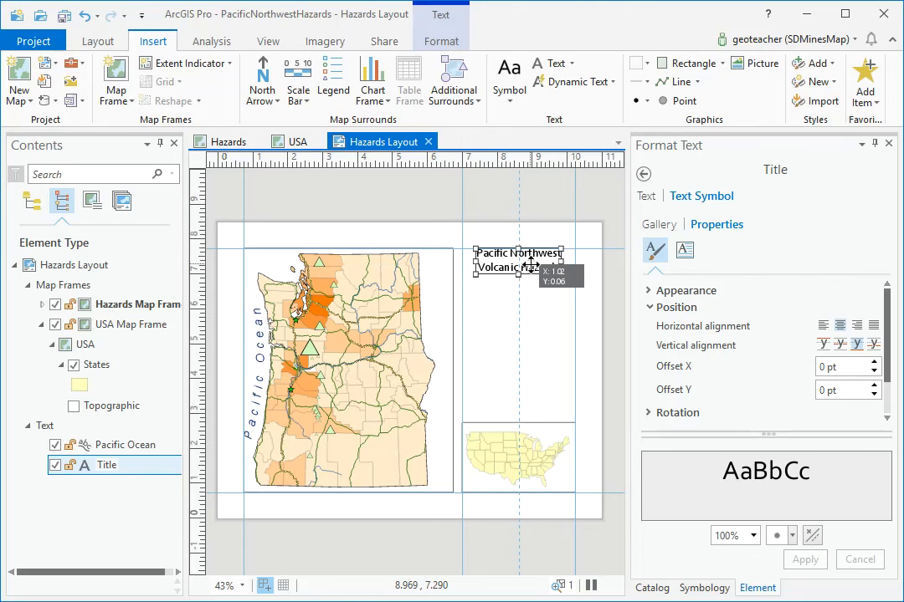
left_click_drag(530, 265, 530, 267)
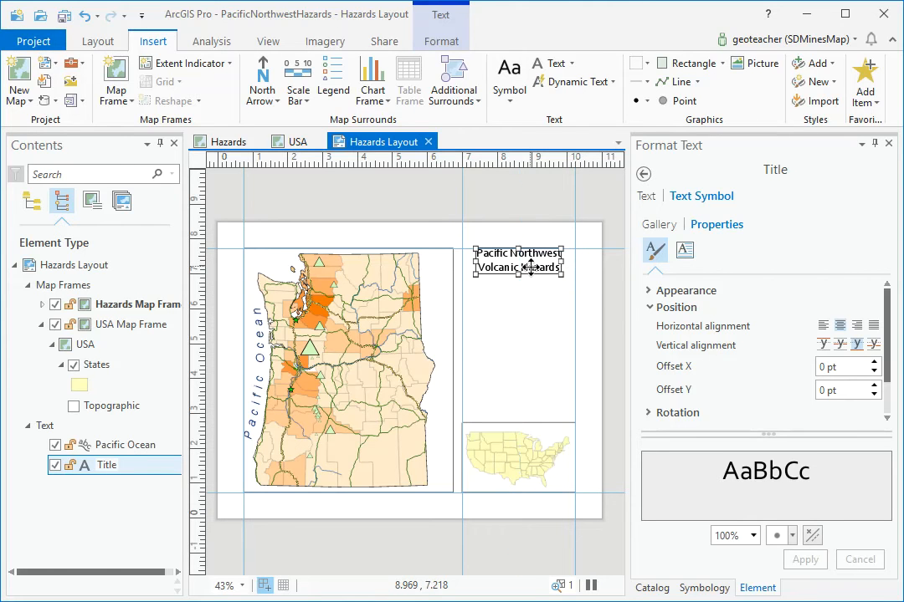
Using the first Subtitle symbol of the Layout group, add a "by" line with the author's name and center it below the title.
left_click(509, 102)
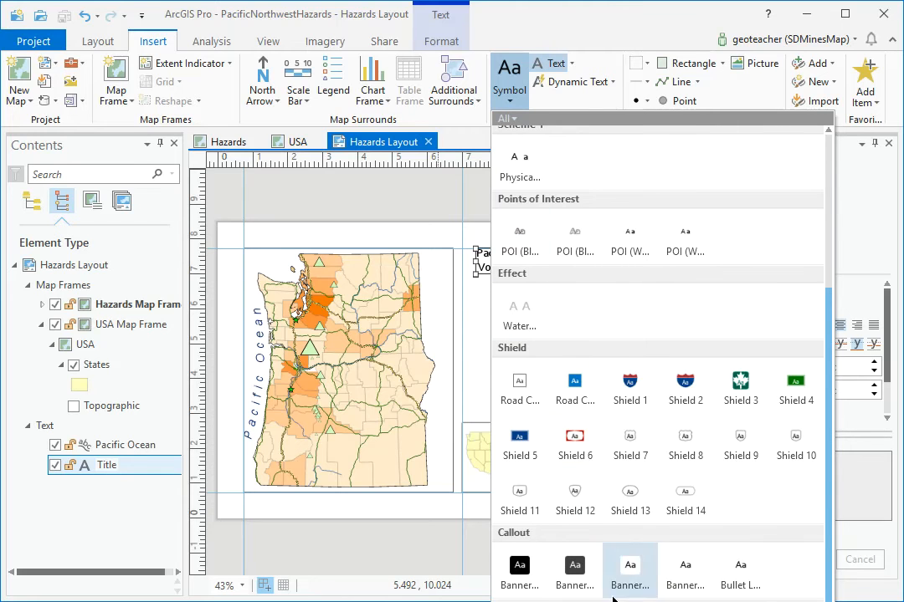
scroll(519, 578, "down", 1)
scroll(518, 585, "down", 1)
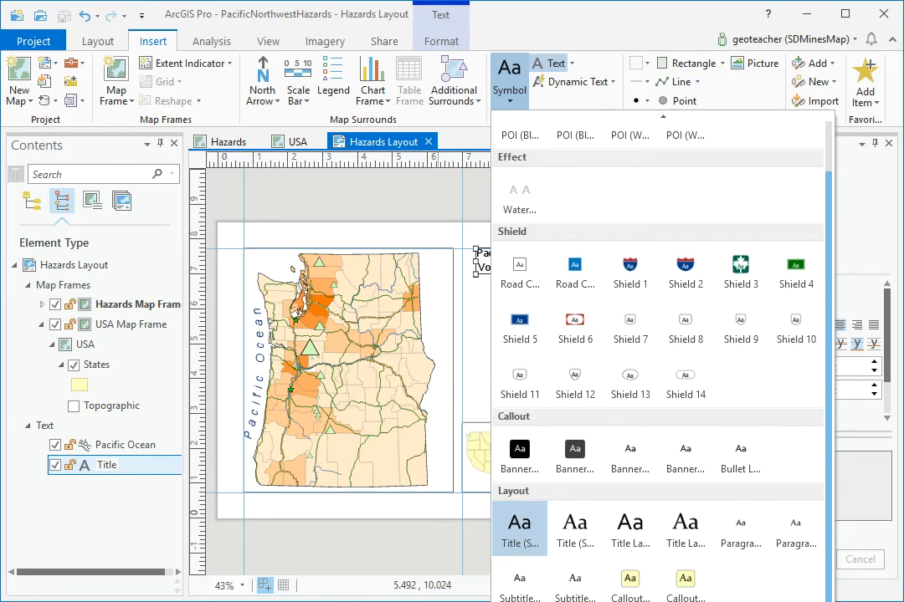
left_click(515, 592)
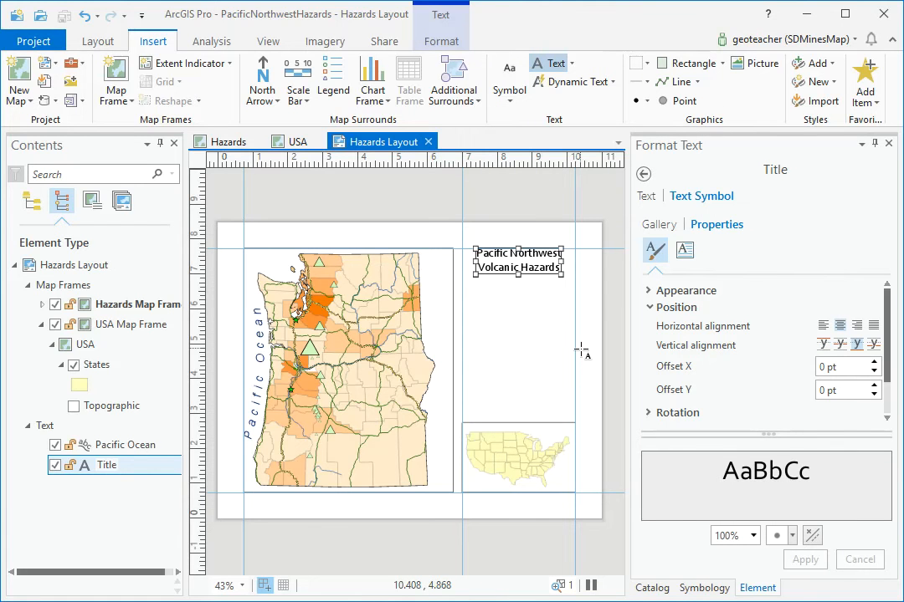
left_click(512, 301)
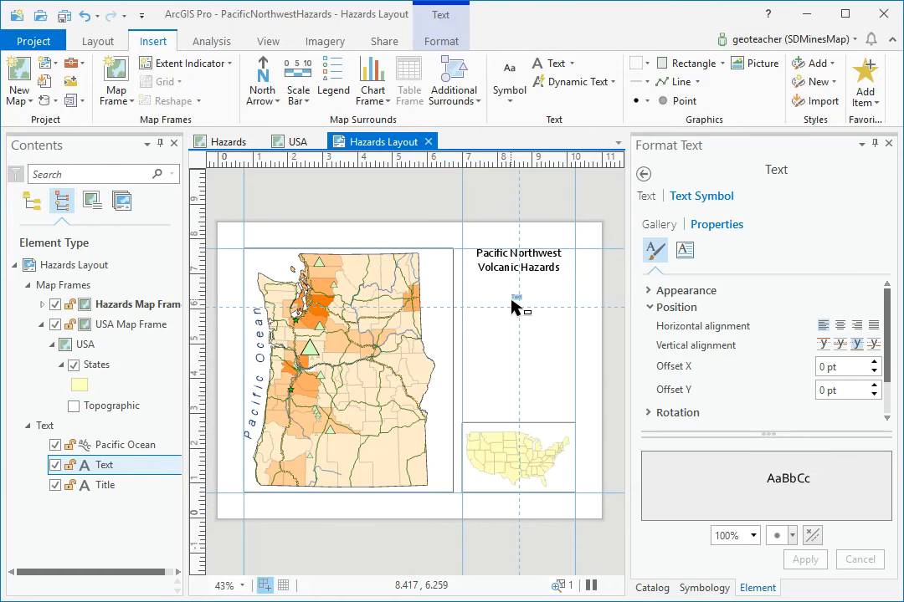
type("by Maribeth Price")
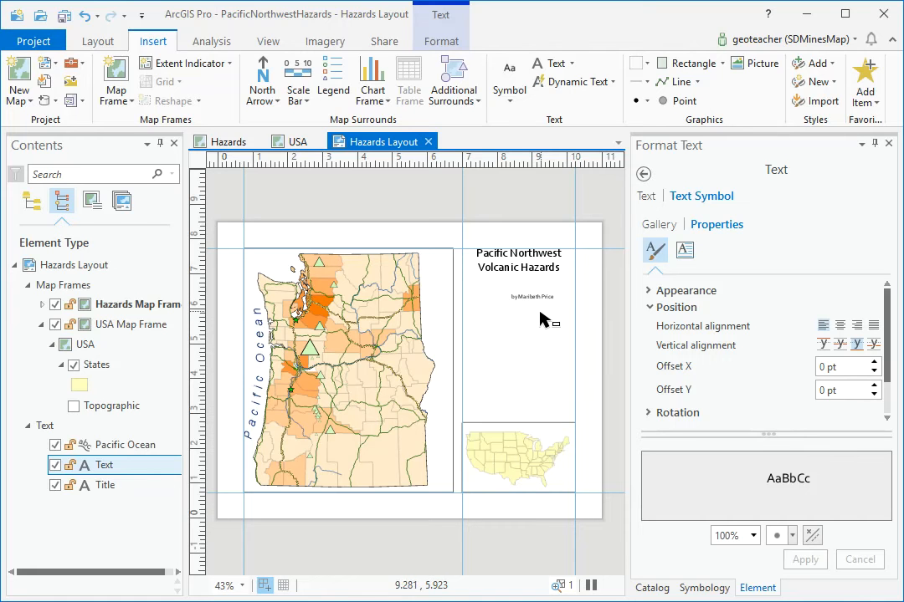
left_click(532, 300)
left_click_drag(526, 298, 508, 285)
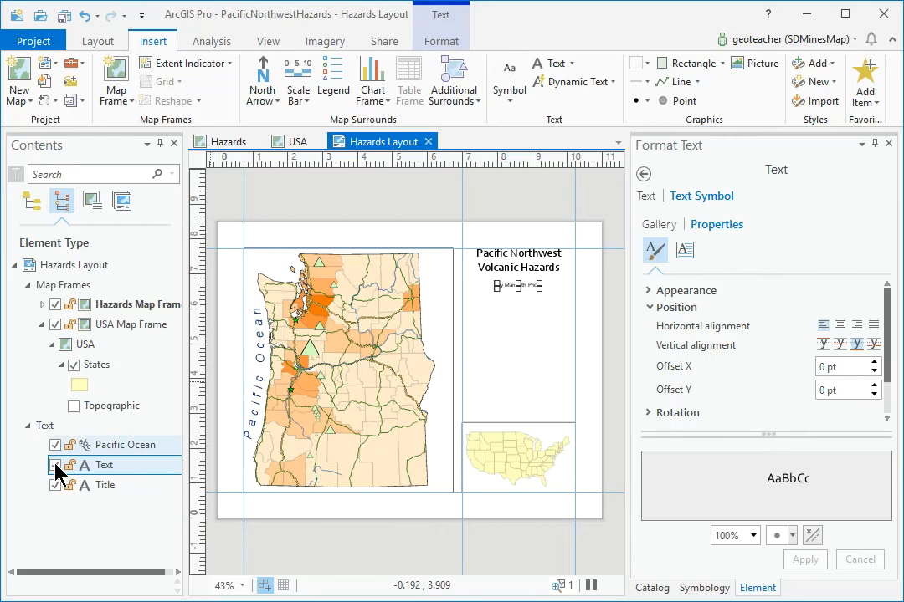
Rename the byline text element as Author in the layout contents and save the project.
left_click(101, 492)
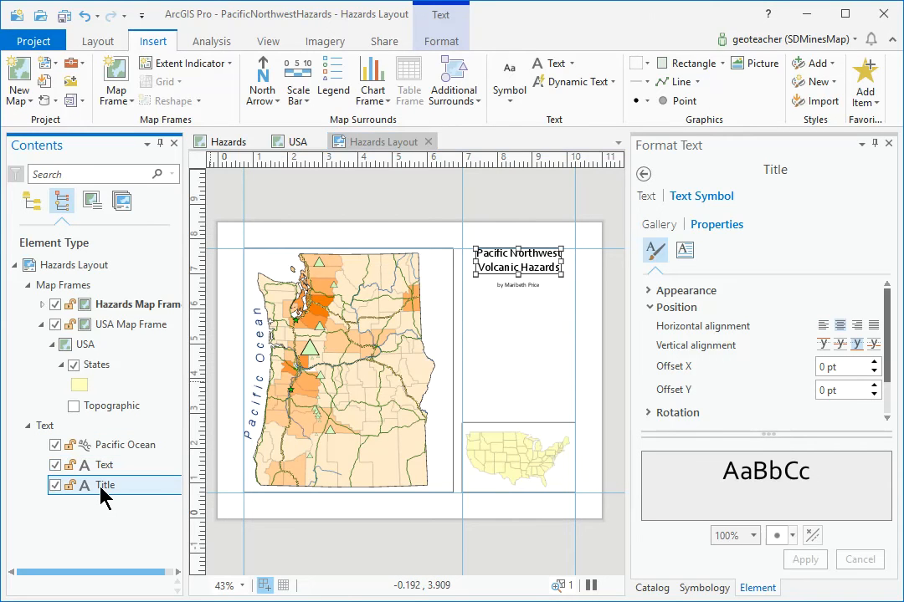
left_click(110, 470)
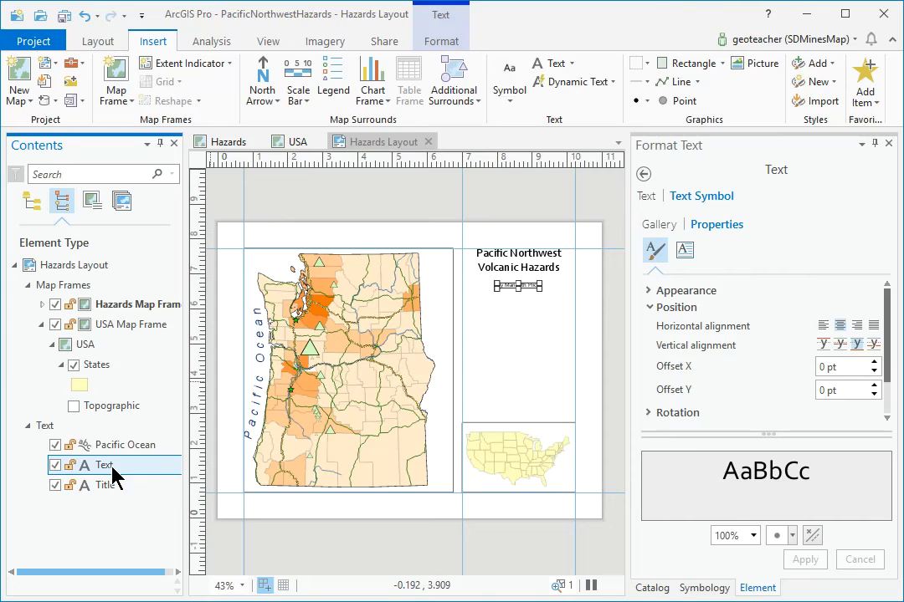
left_click(110, 467)
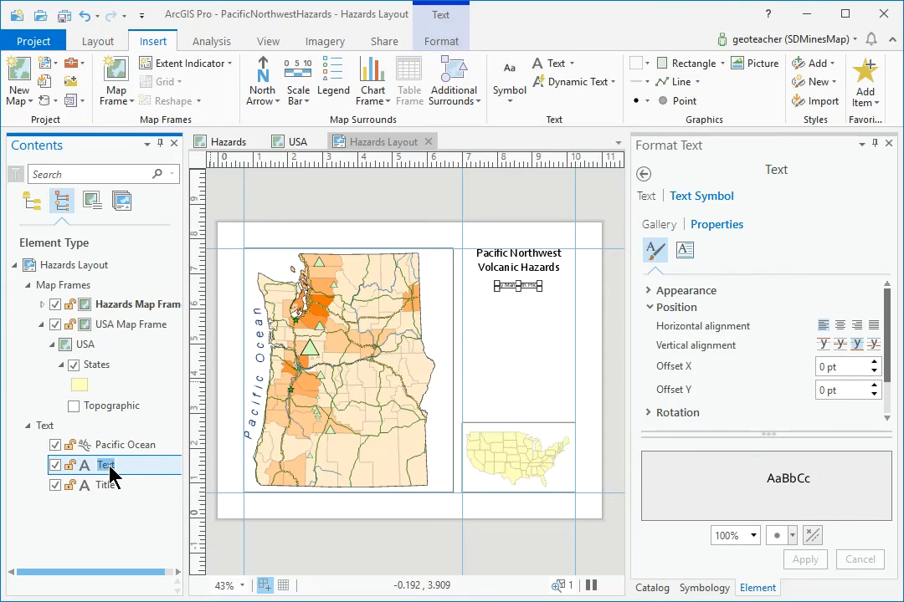
type("Author")
key("Return")
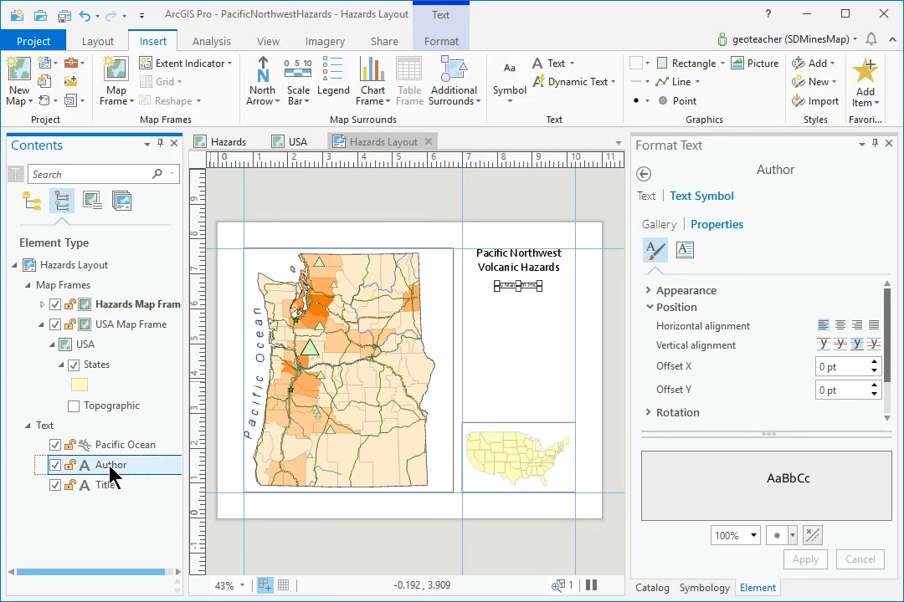
left_click(65, 17)
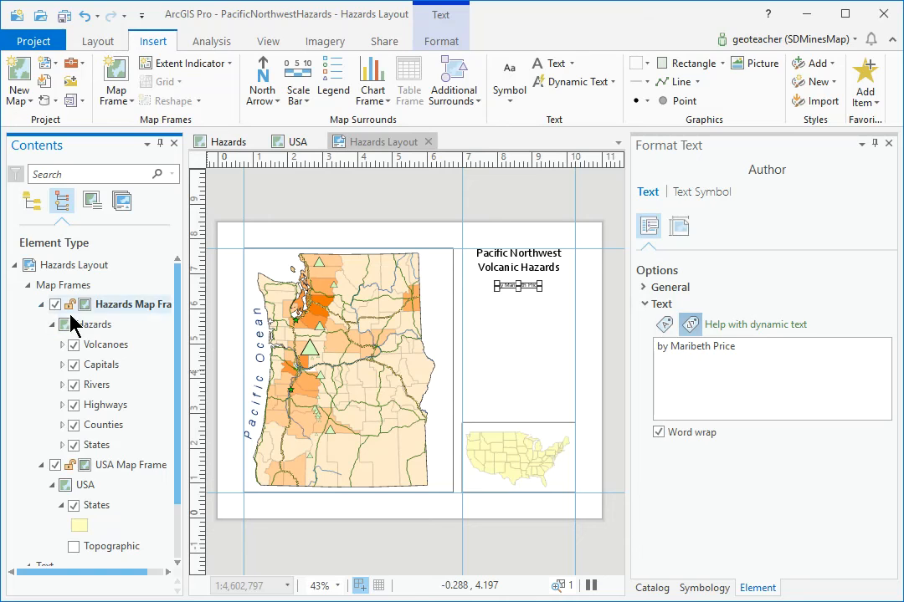
Turn on labels for the Capitals layer of the Hazards map and set their text to size 10, Bold.
left_click(119, 372)
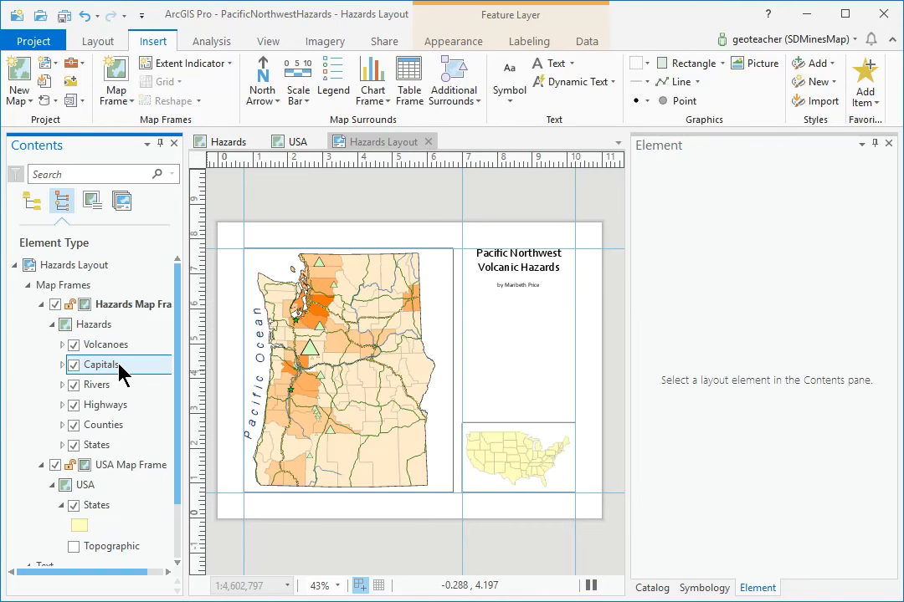
left_click(529, 43)
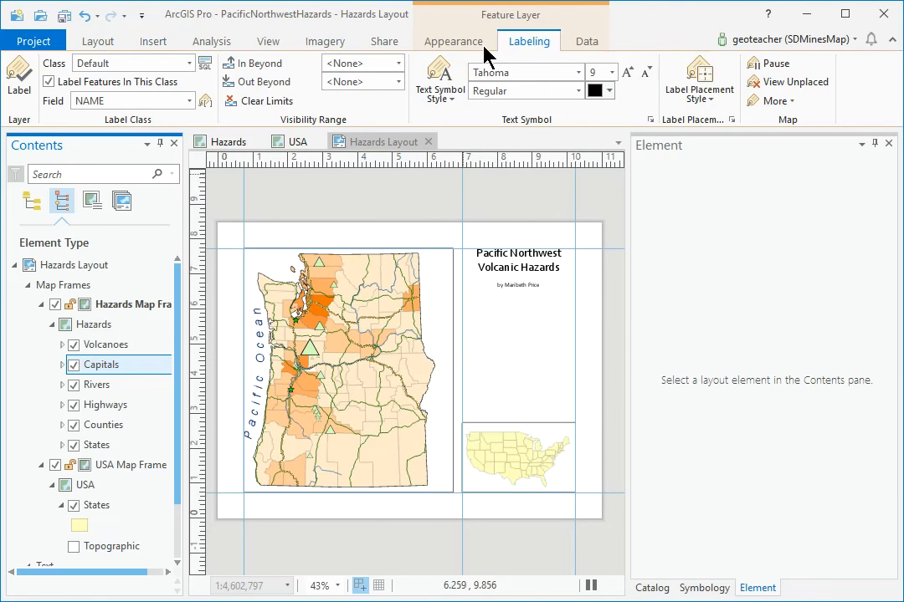
left_click(19, 77)
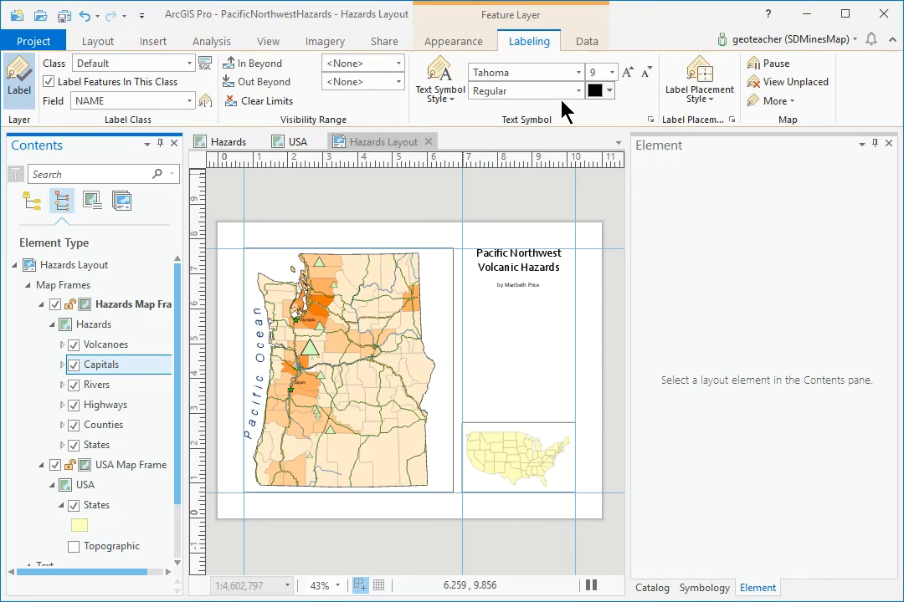
left_click(611, 73)
left_click(597, 175)
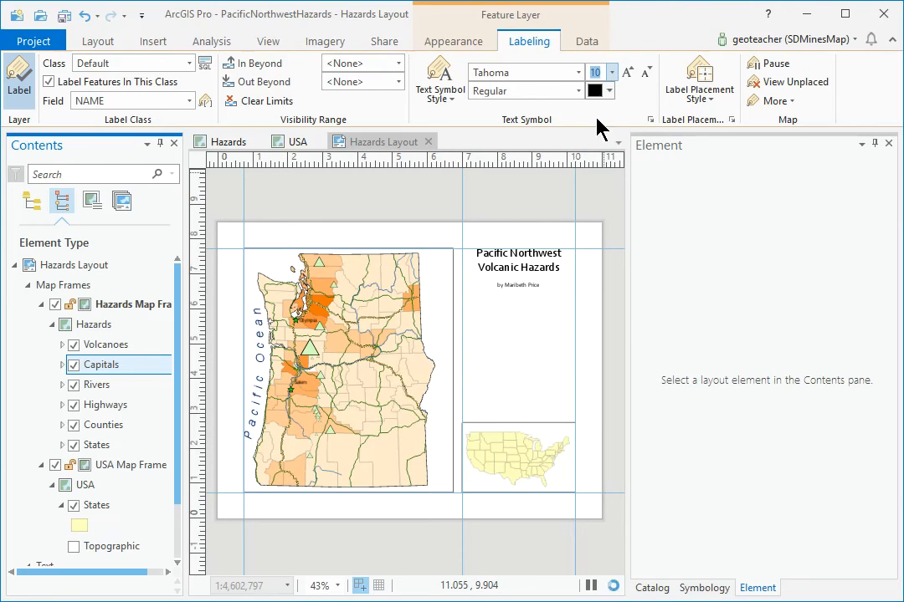
left_click(577, 91)
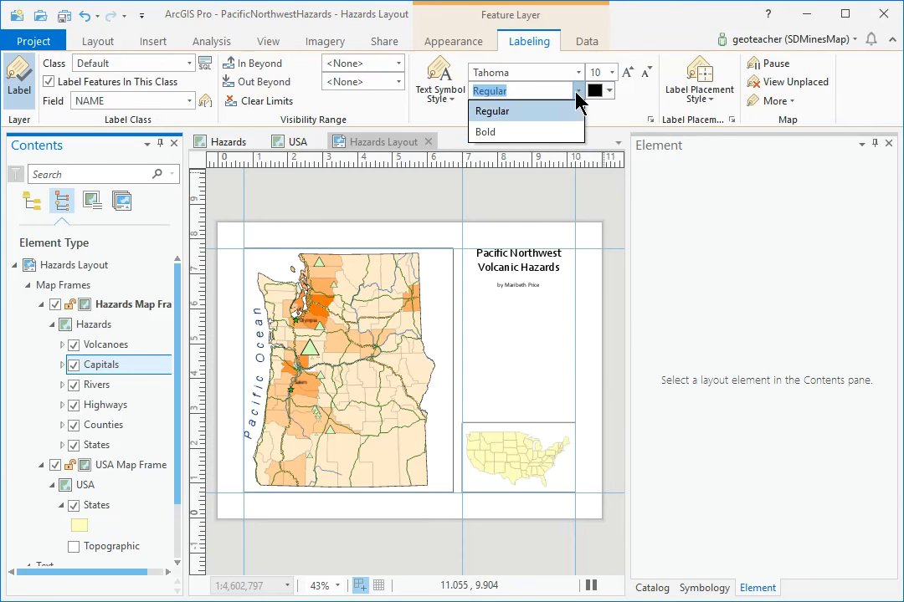
left_click(526, 135)
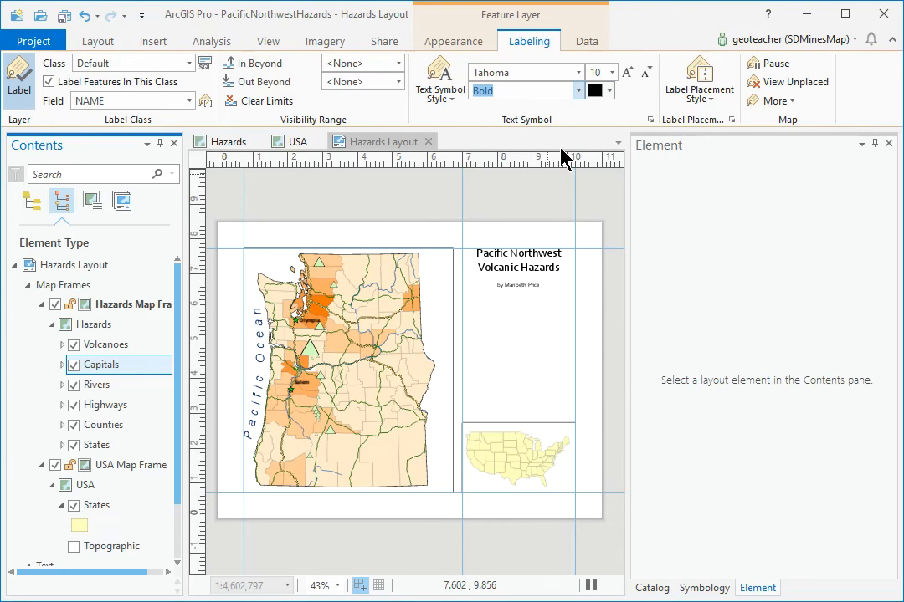
Apply a halo to the Capitals labels using the third preset polygon symbol with a 2 pt halo size.
left_click(650, 121)
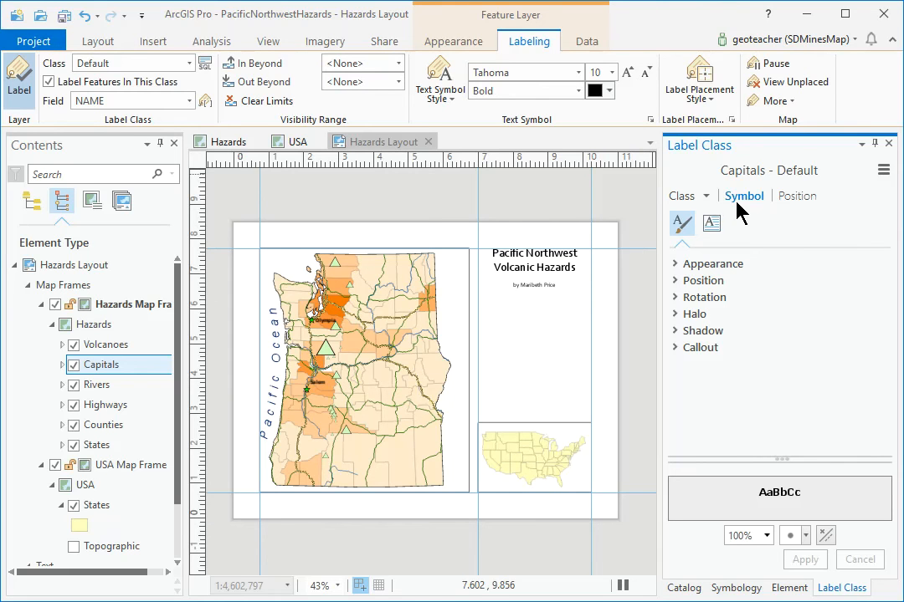
left_click(679, 316)
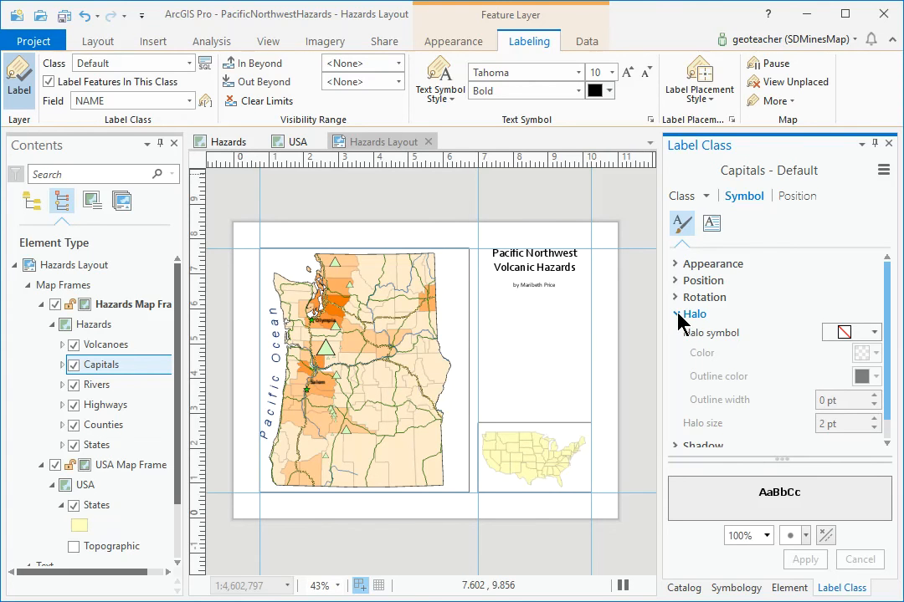
left_click(874, 333)
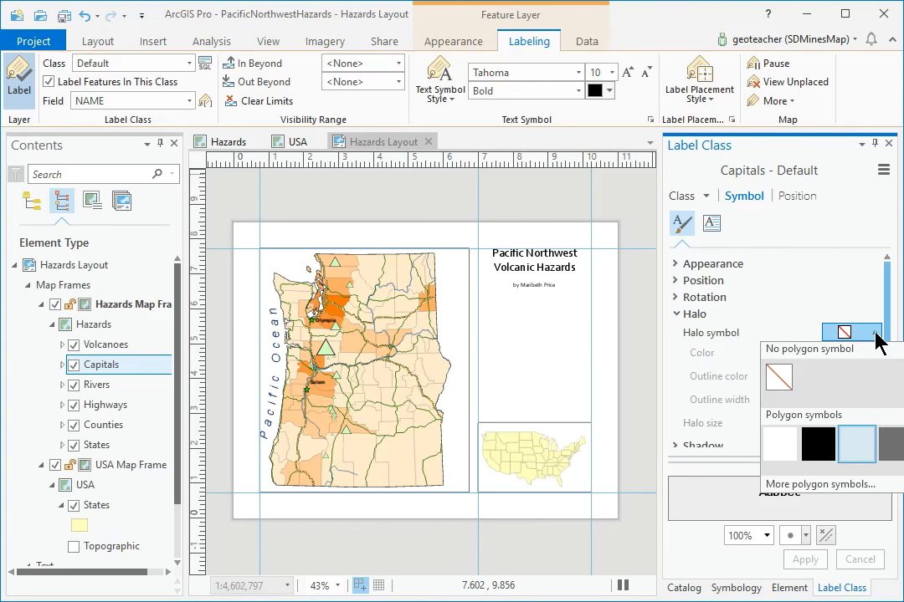
left_click(853, 446)
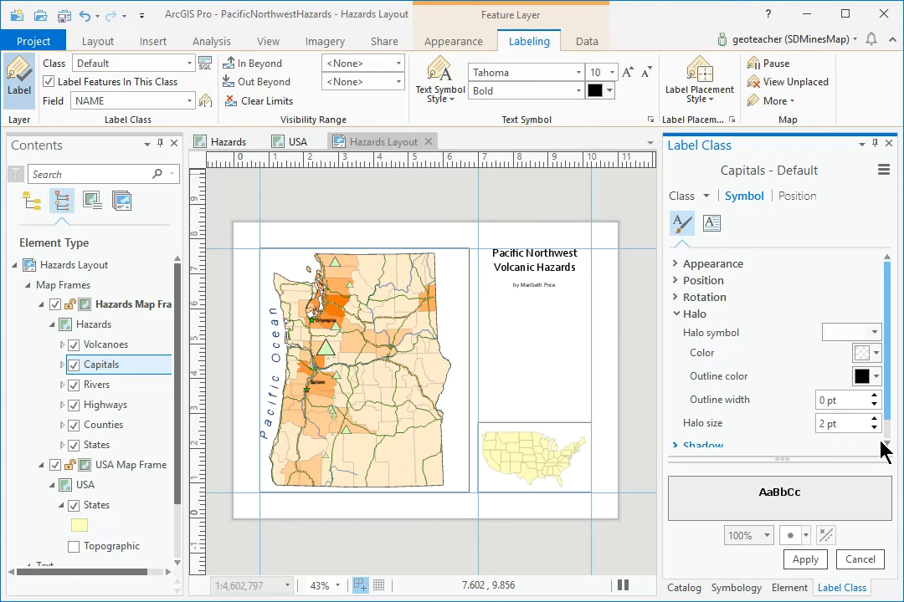
left_click(852, 426)
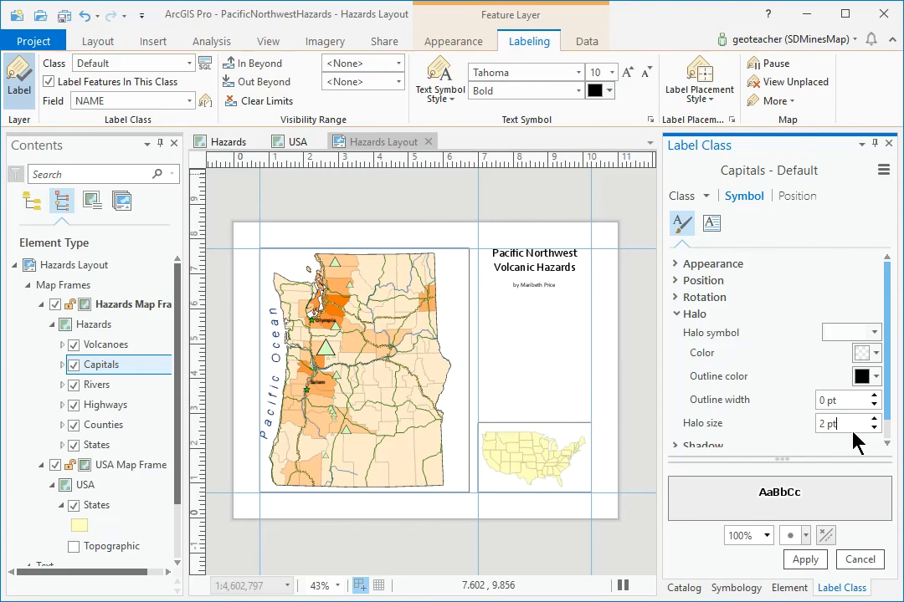
left_click(803, 560)
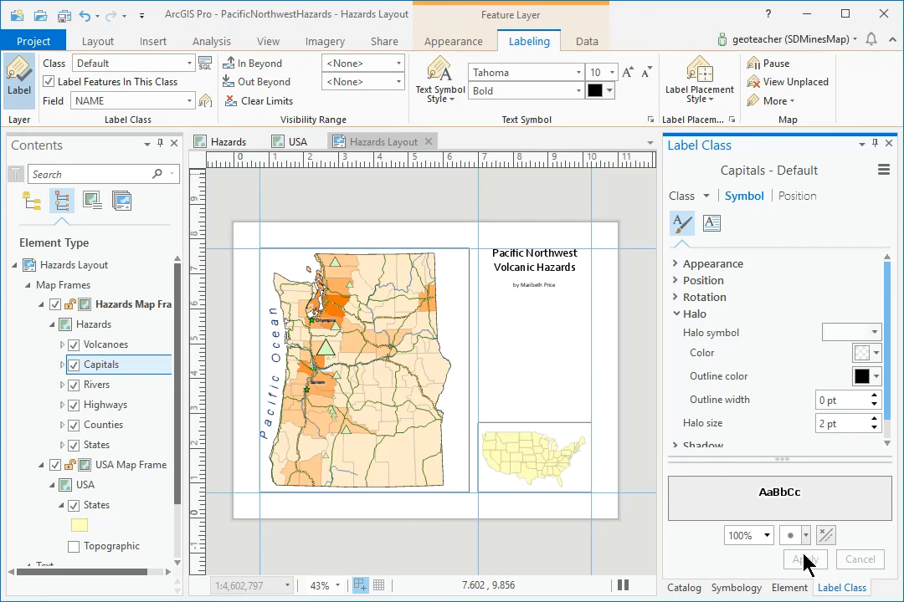
left_click(888, 144)
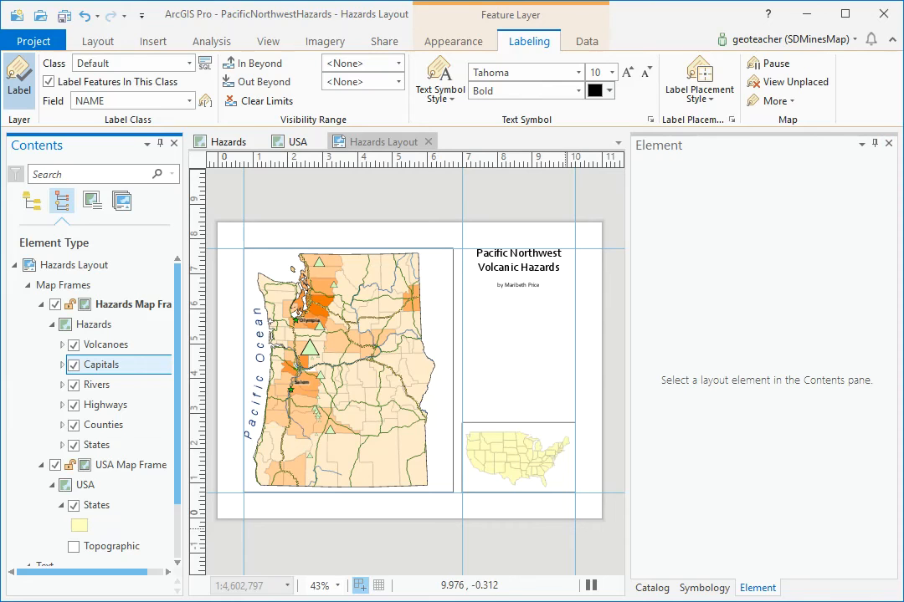
Label the Volcanoes layer by the KNOWN_ERUP field and apply the Centered Point placement style.
left_click(131, 346)
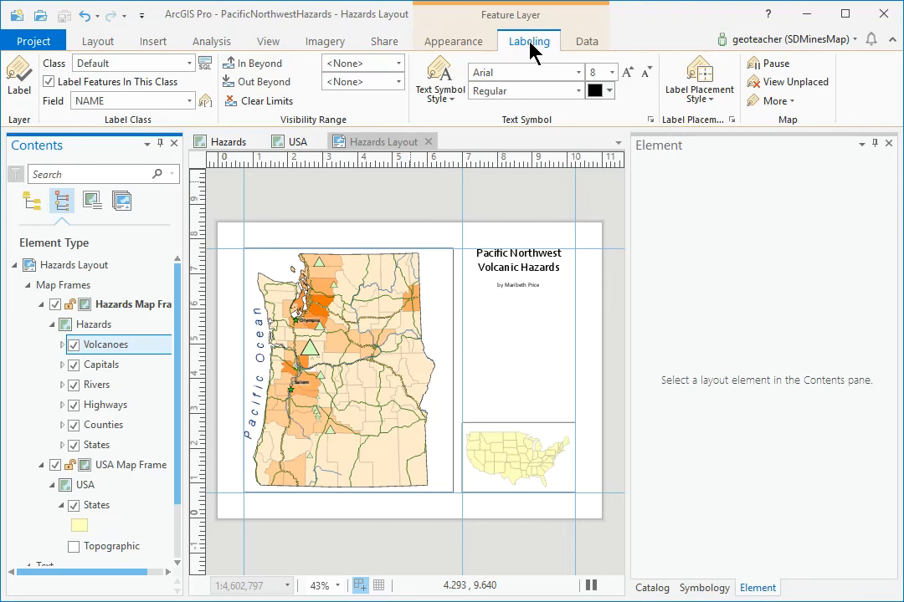
left_click(190, 102)
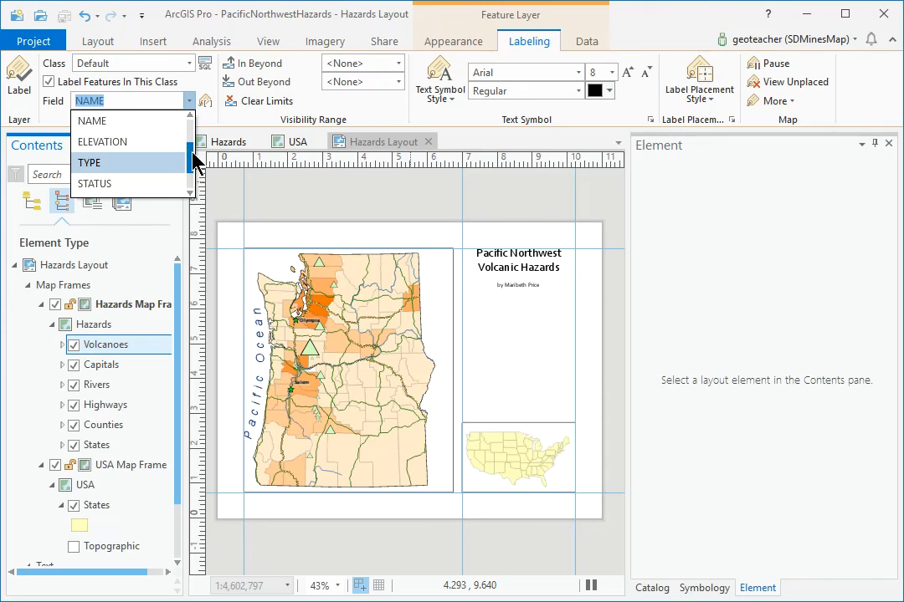
left_click_drag(192, 157, 189, 186)
left_click(121, 182)
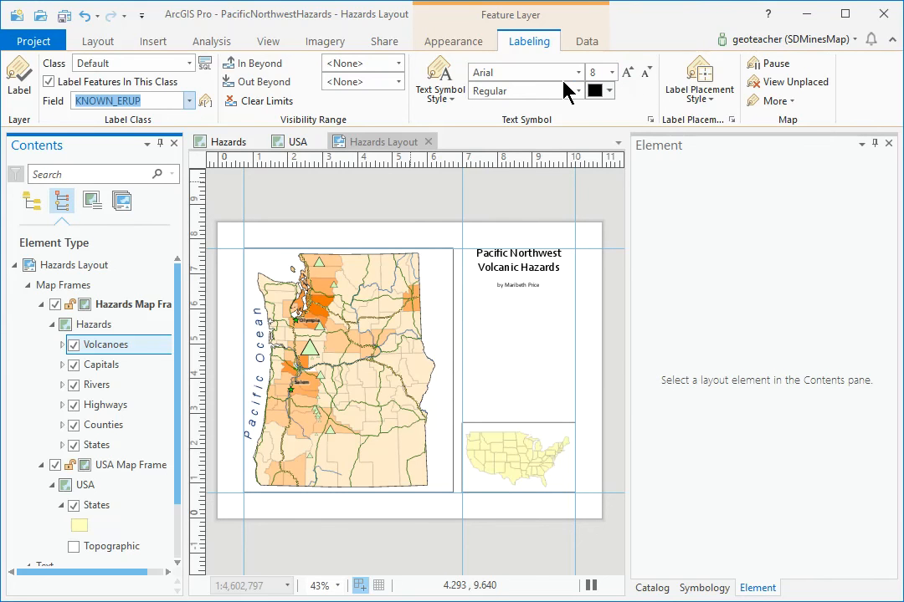
left_click(15, 84)
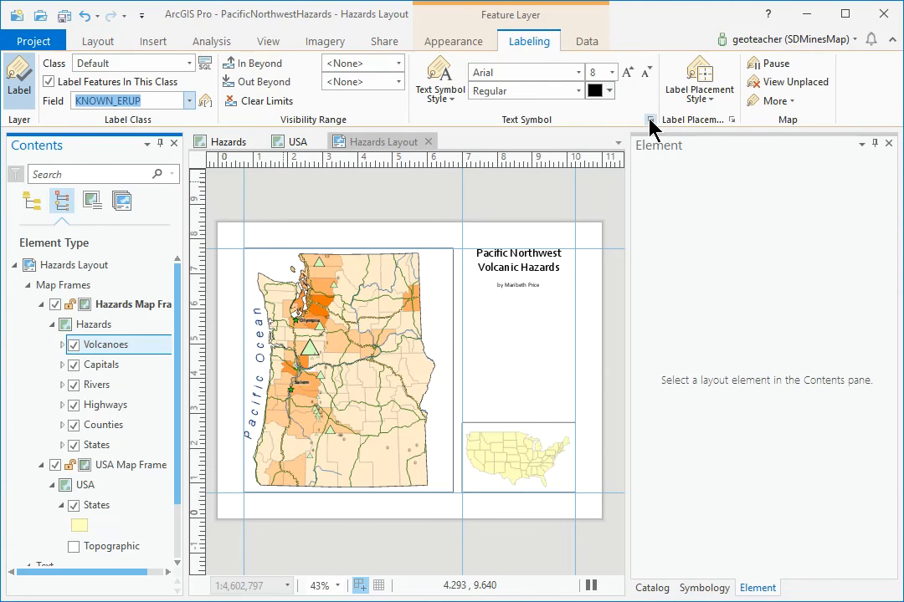
left_click(711, 99)
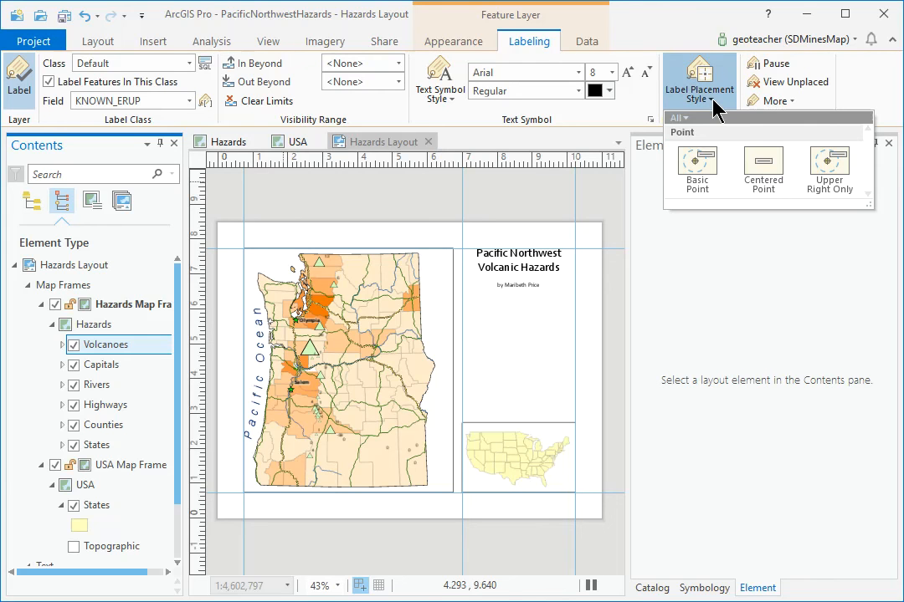
left_click(768, 167)
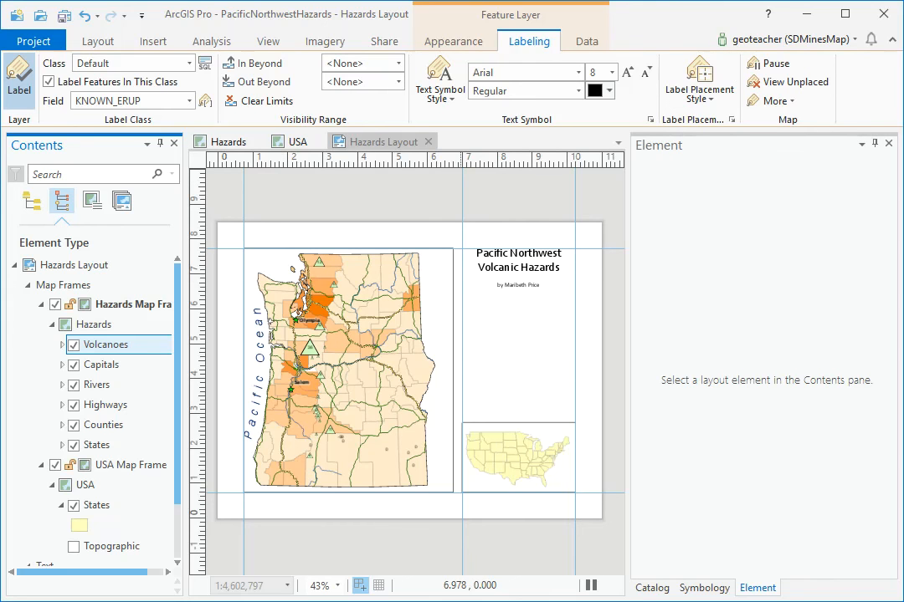
Set the Y offset of the Volcanoes label symbol to -3 pt and apply it.
left_click(650, 119)
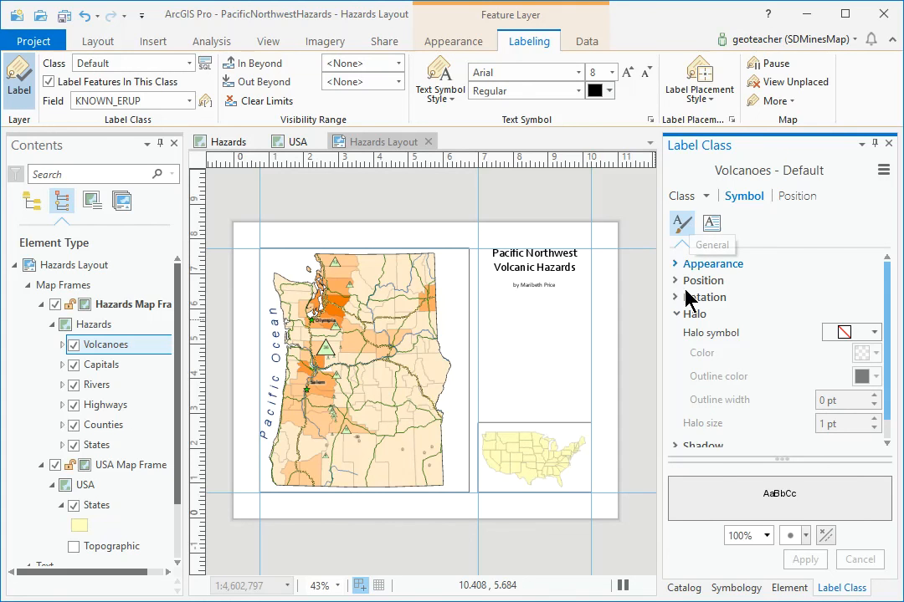
left_click(686, 317)
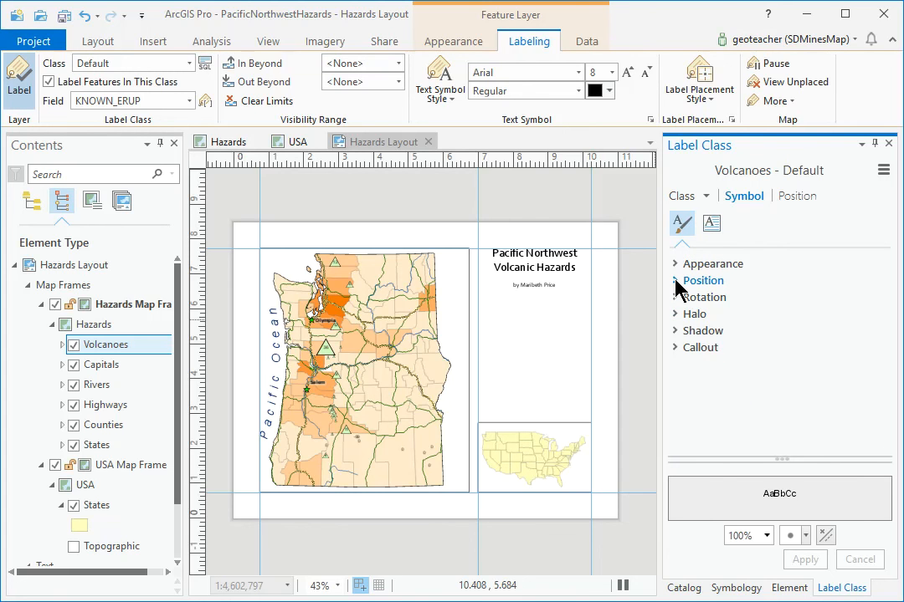
left_click(676, 281)
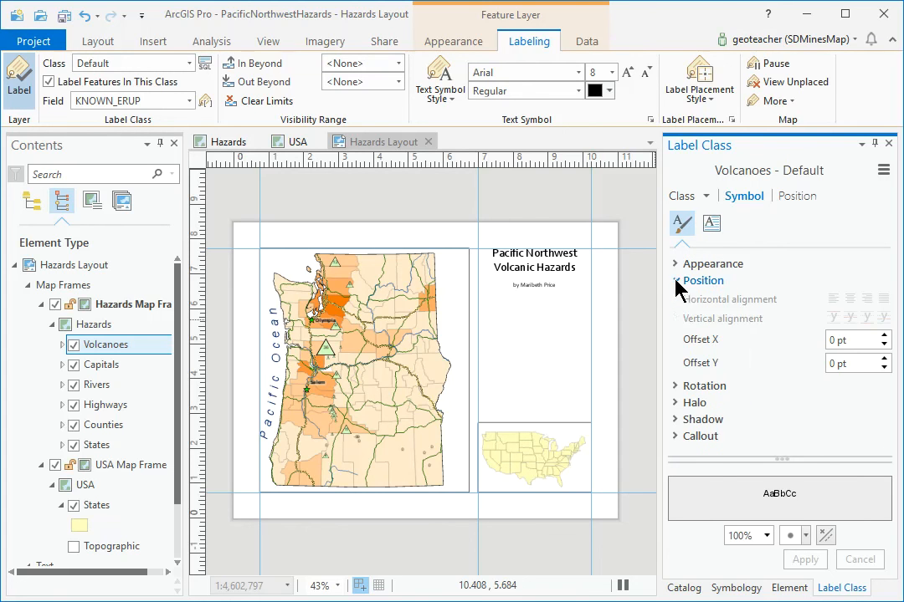
left_click(850, 365)
type("-3")
key("Tab")
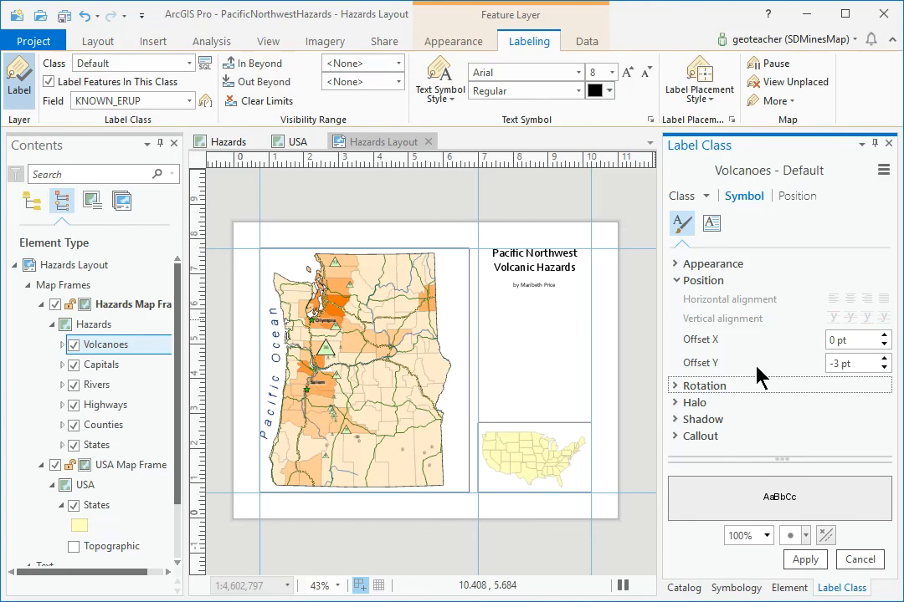
left_click(805, 560)
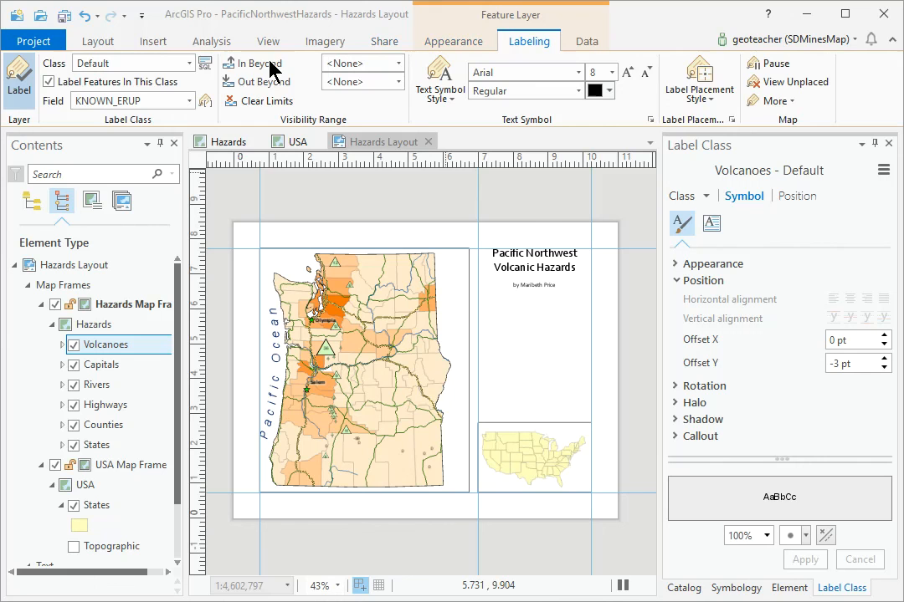
Restrict the Volcanoes labels with the query KNOWN_ERUP is Greater Than 4, apply it and close the label settings.
left_click(205, 65)
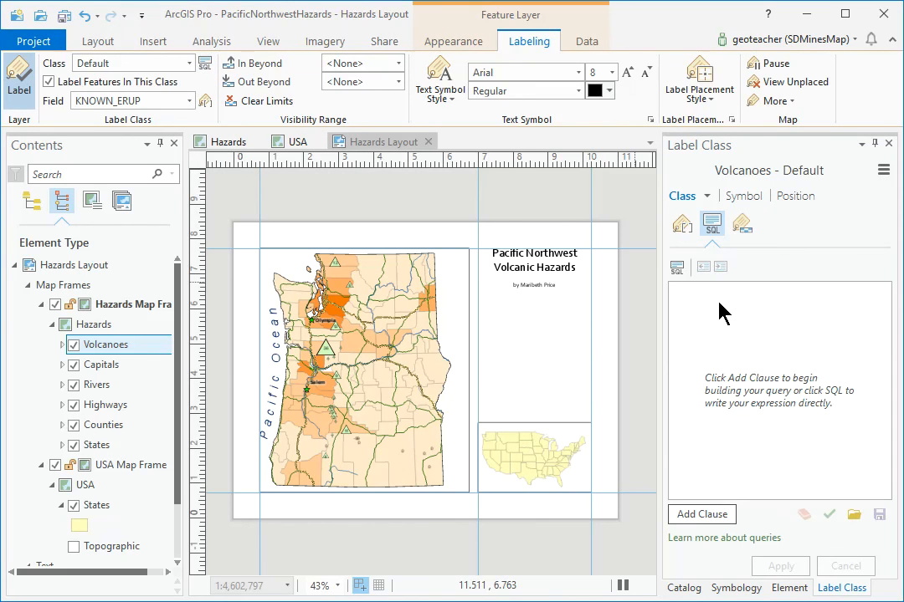
left_click(709, 517)
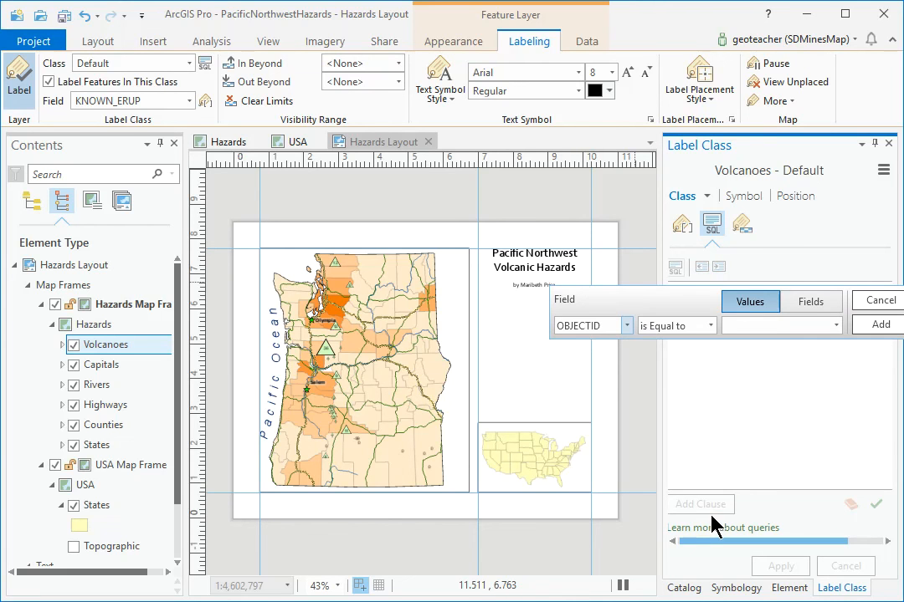
left_click(627, 327)
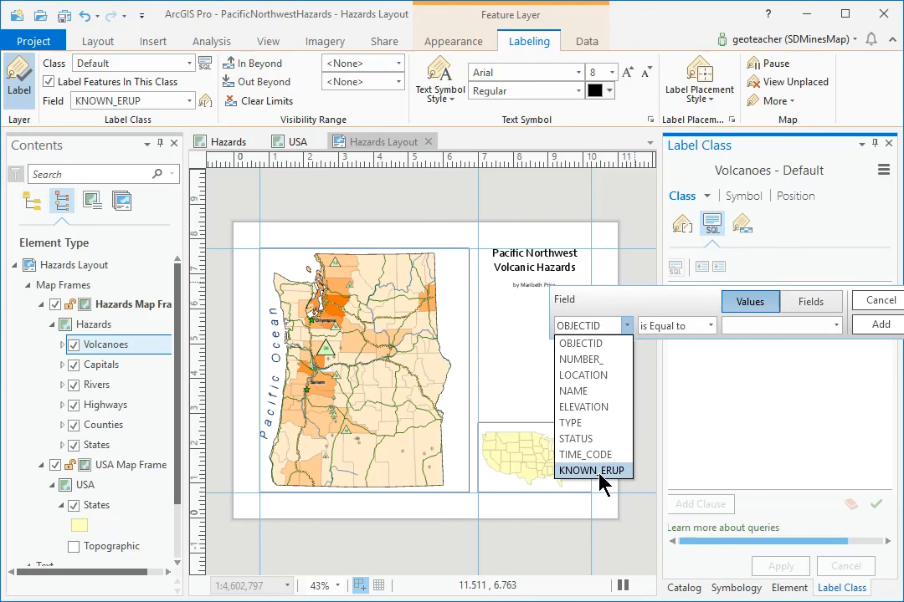
left_click(604, 472)
left_click(661, 326)
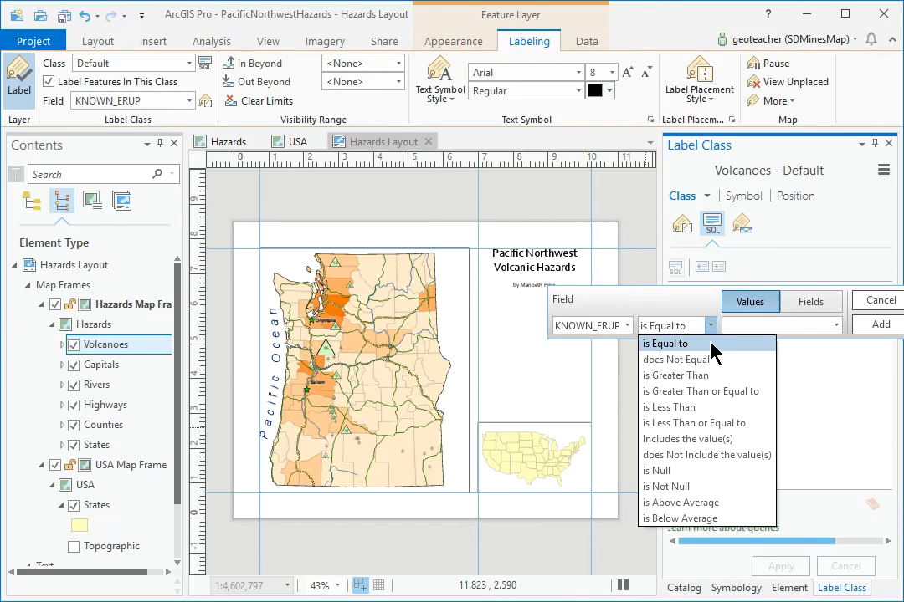
left_click(674, 374)
left_click(746, 325)
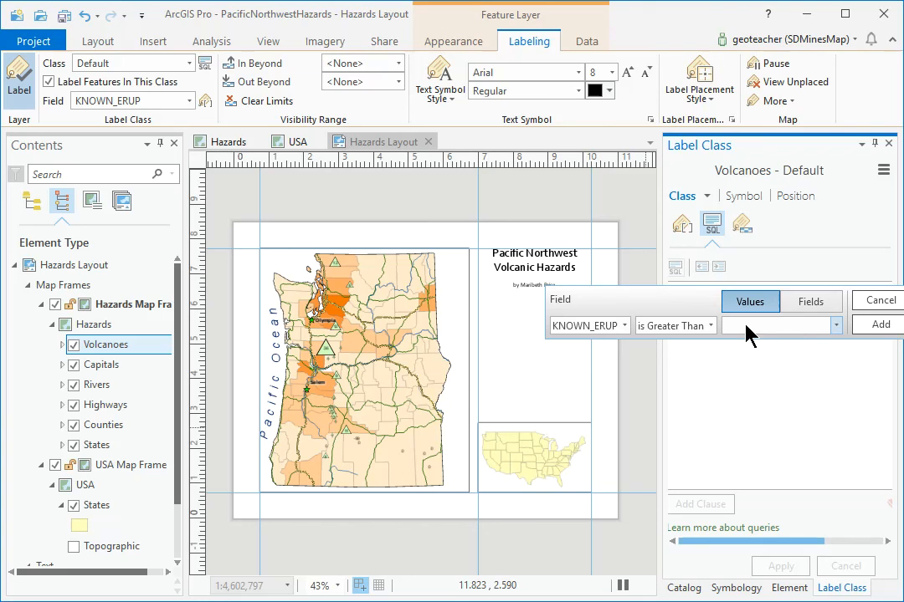
type("4")
left_click(880, 325)
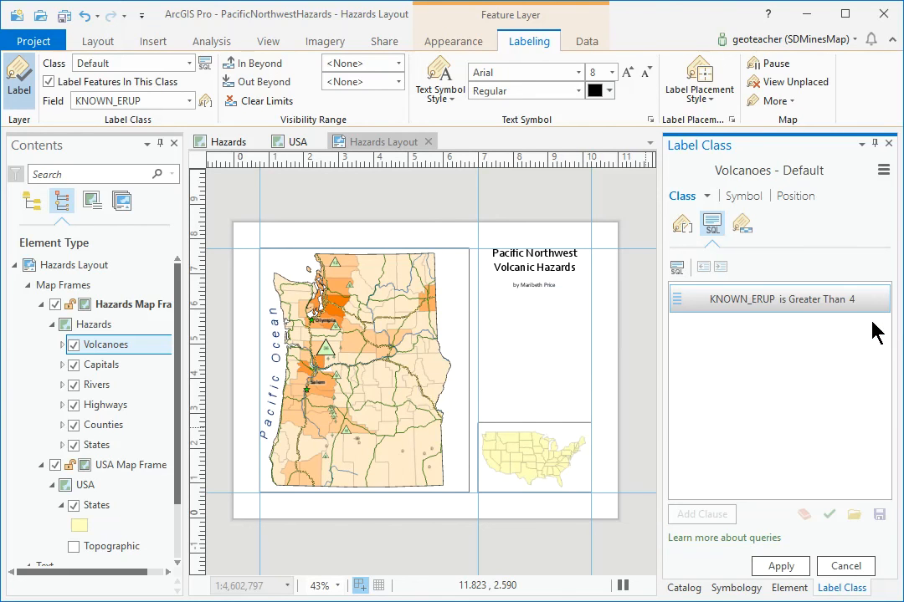
left_click(778, 567)
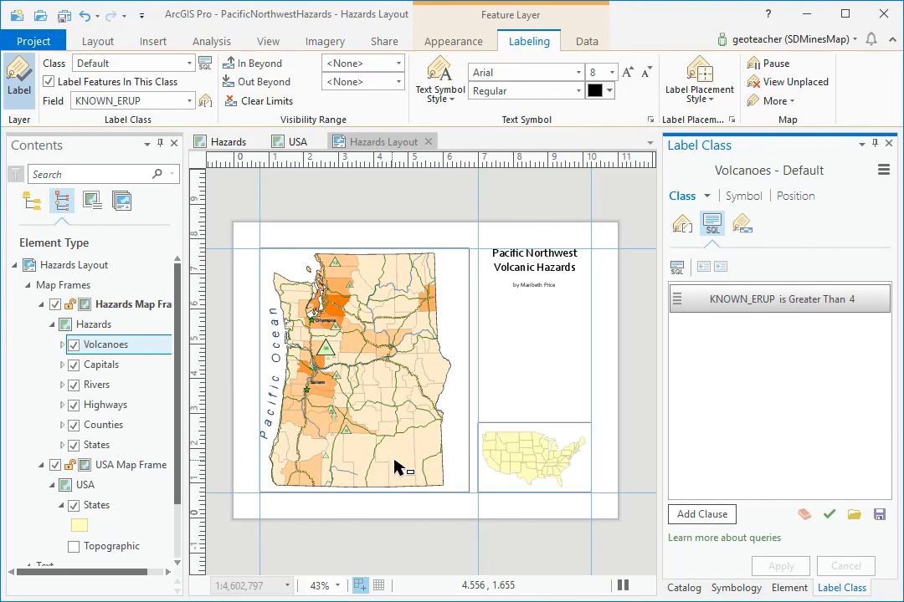
left_click(889, 144)
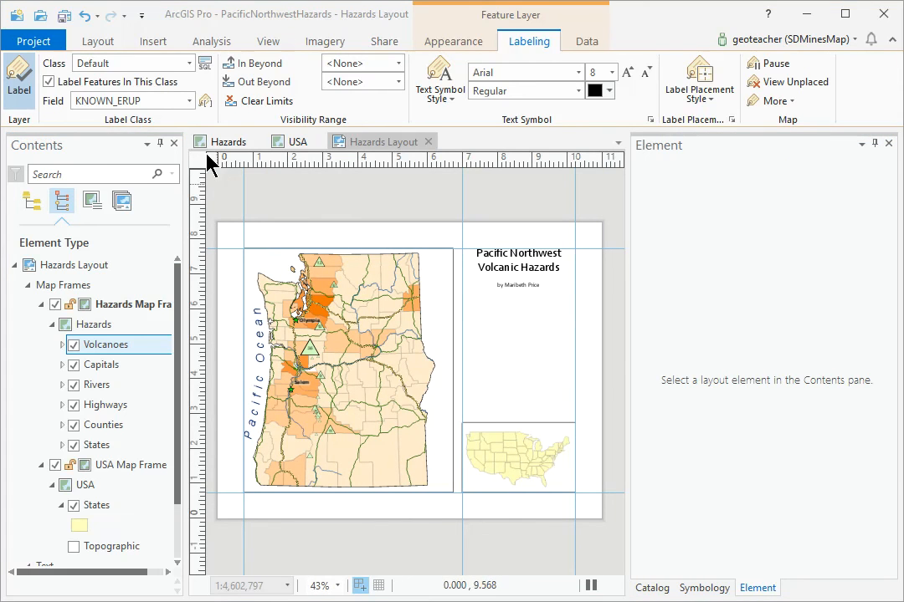
Open the Make Feature Layer tool with Volcanoes as the input features and name the output layer Volcano Names.
left_click(211, 43)
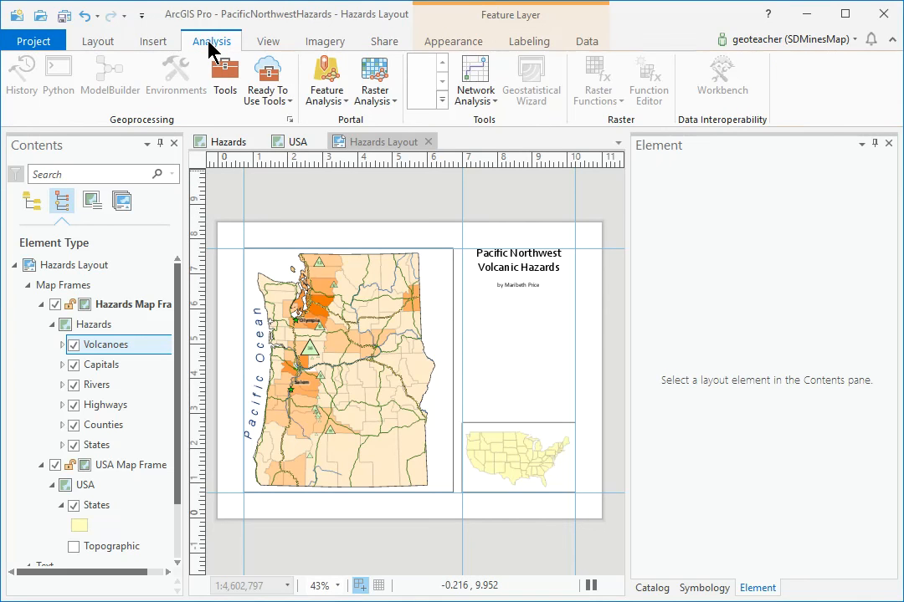
left_click(231, 84)
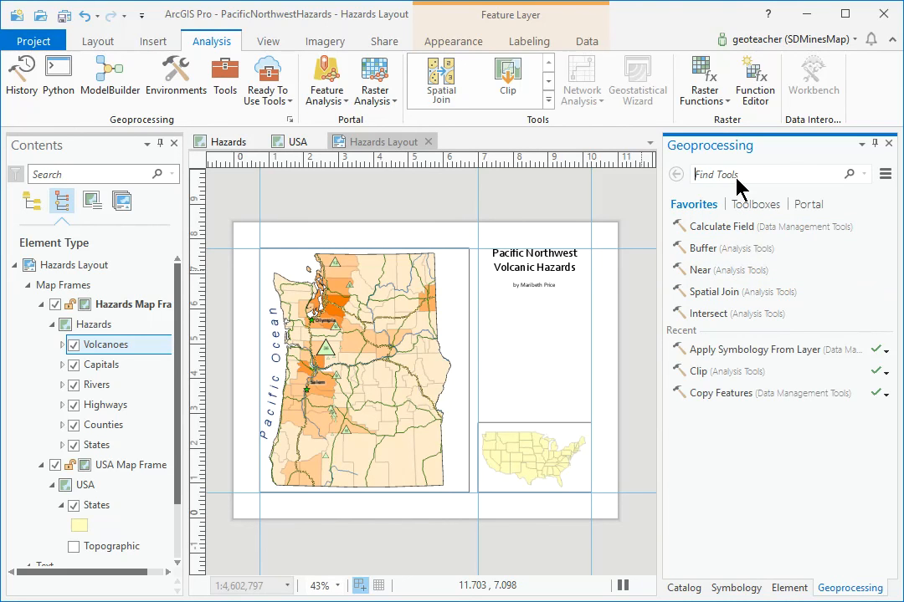
type("Make")
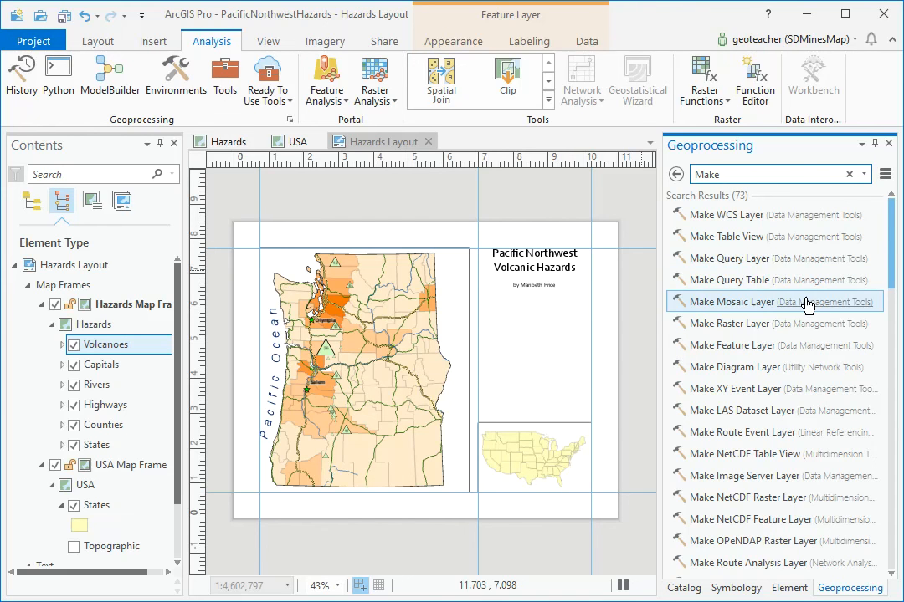
left_click(763, 347)
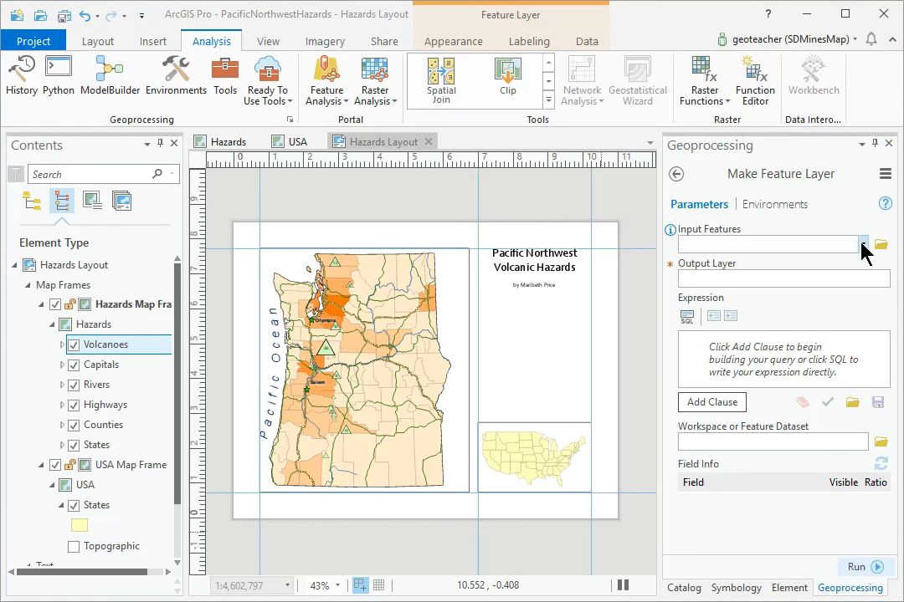
left_click(863, 244)
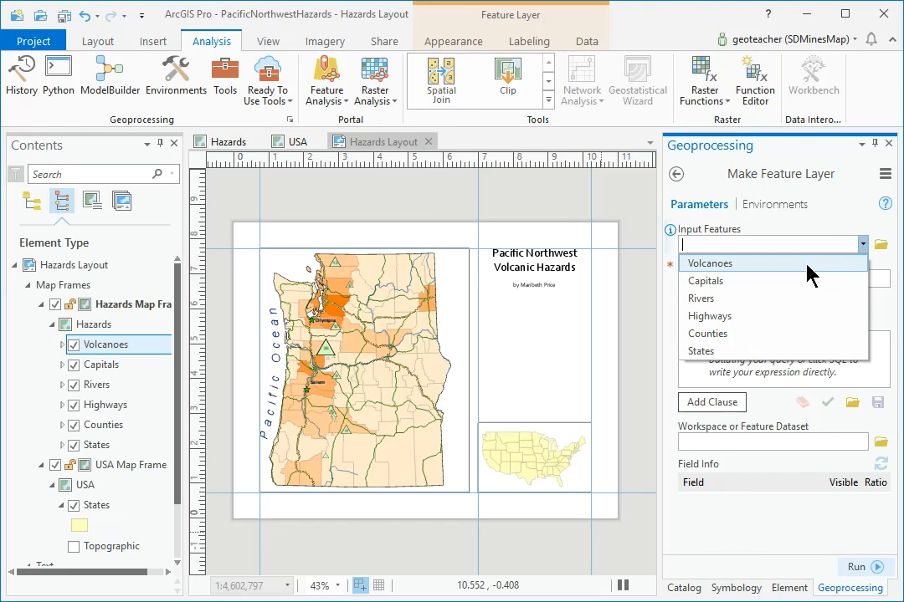
left_click(805, 264)
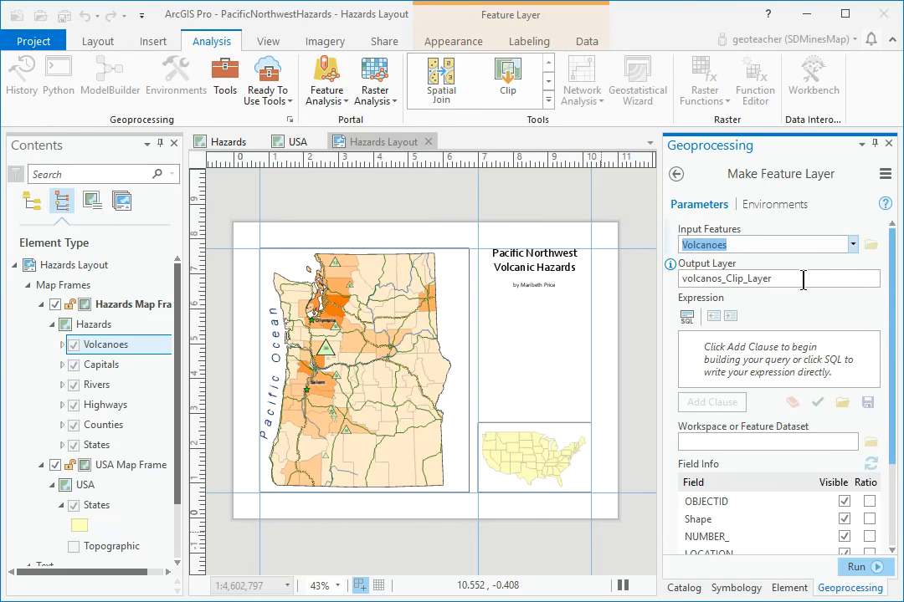
double_click(796, 283)
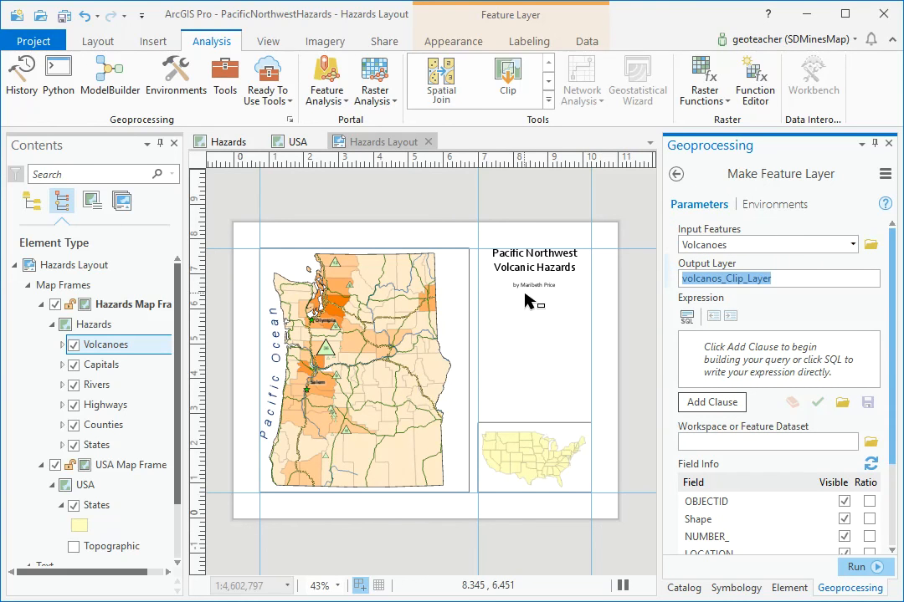
type("Volcano Names")
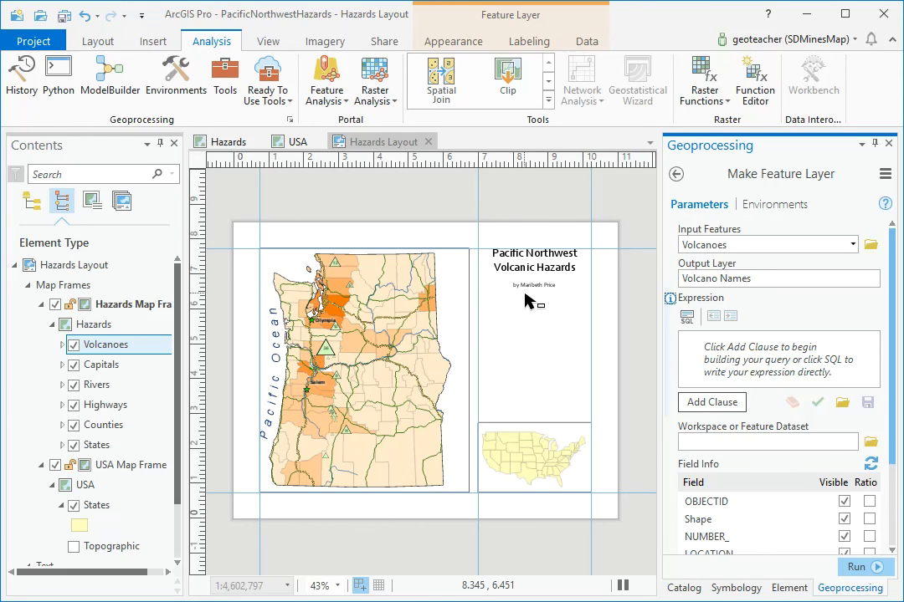
Add the expression KNOWN_ERUP is Greater Than 4 to the Make Feature Layer tool and run it.
left_click(726, 405)
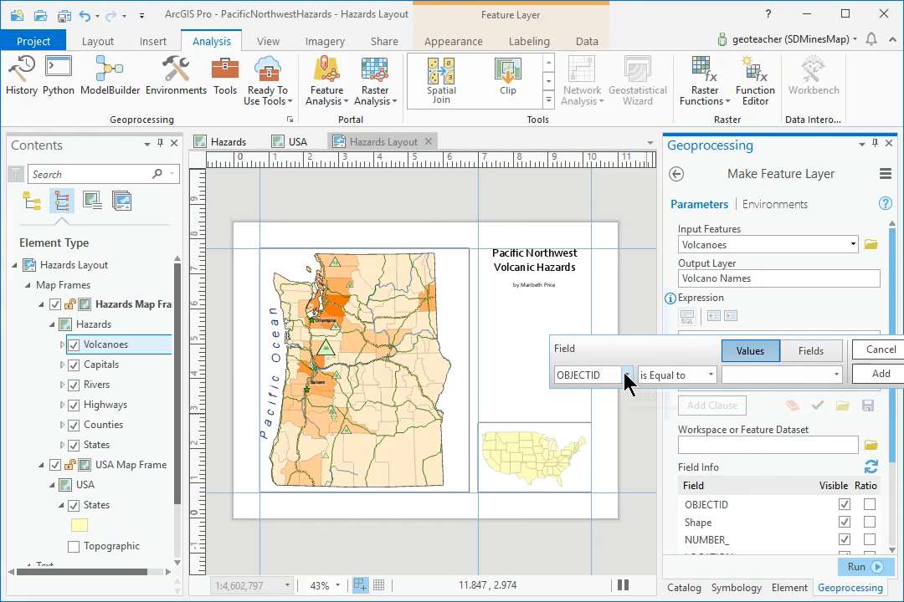
left_click(627, 375)
left_click(593, 520)
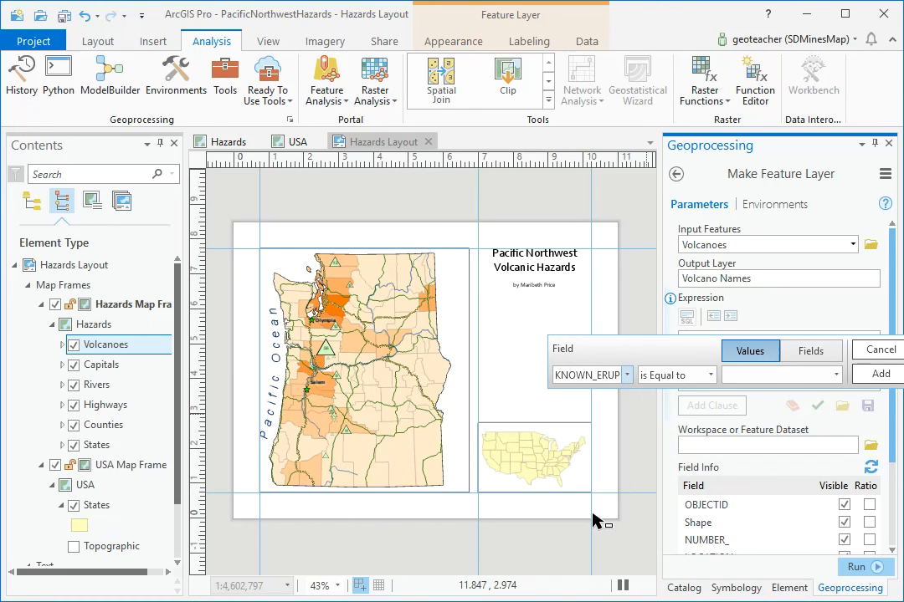
left_click(710, 374)
left_click(701, 425)
left_click(751, 376)
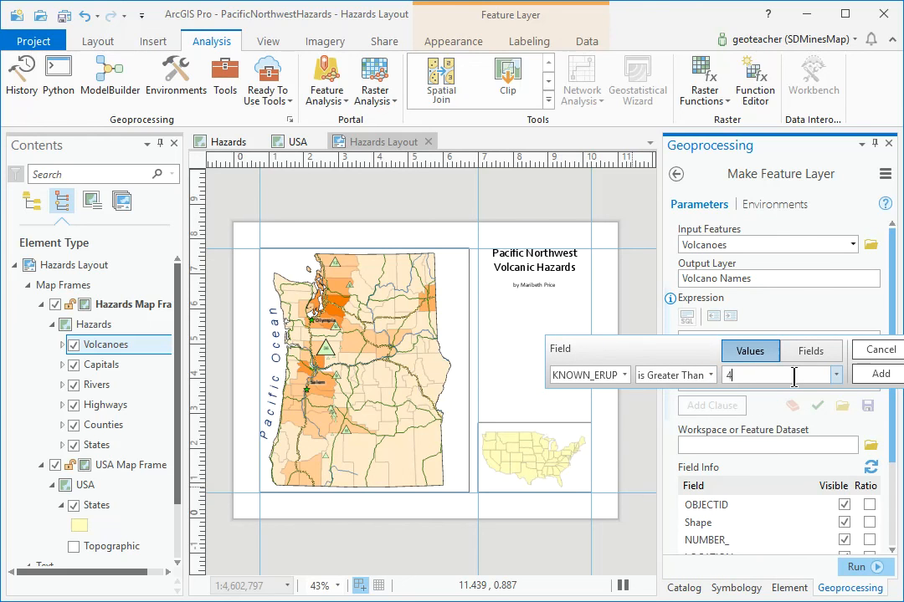
left_click(875, 374)
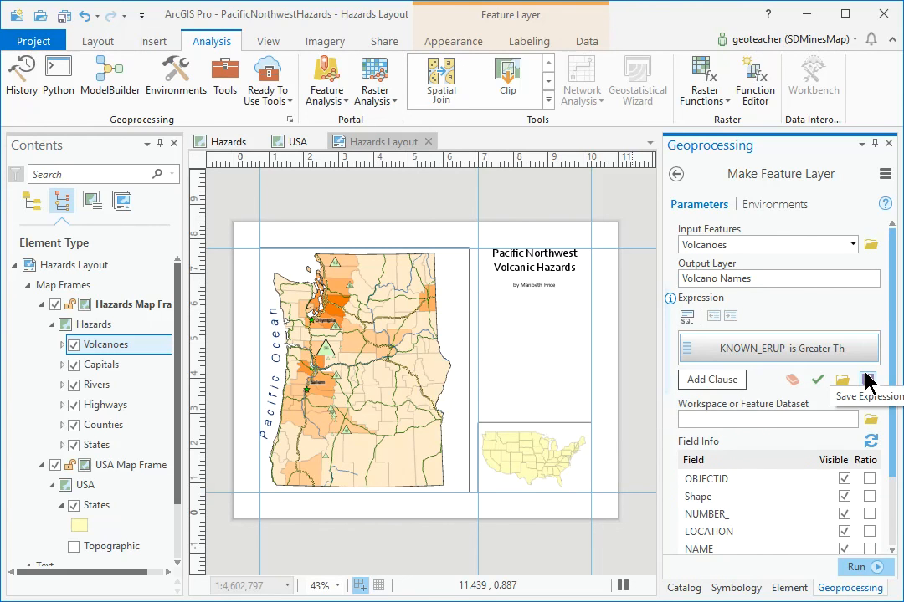
left_click(878, 568)
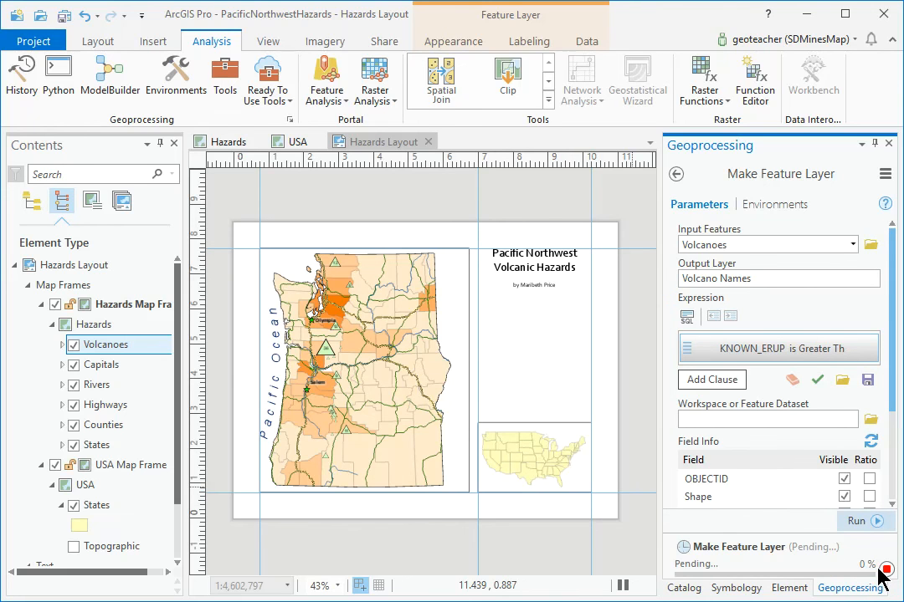